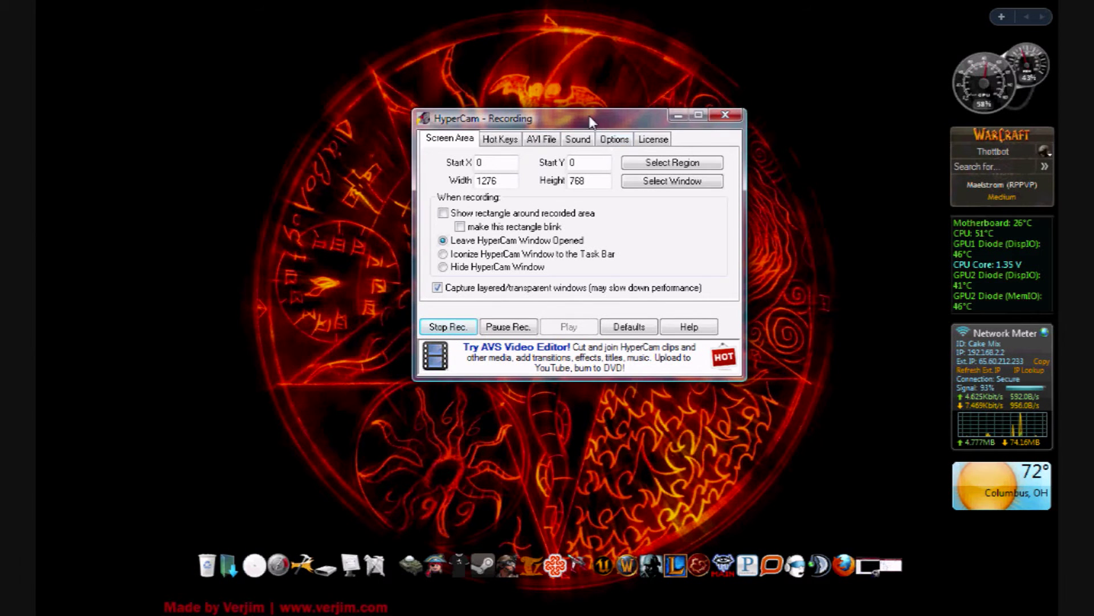
# Step: Move the HyperCam recording window aside and hide it so the desktop is clear
pyautogui.moveTo(591, 121); pyautogui.dragTo(752, 140)
pyautogui.click(840, 134)
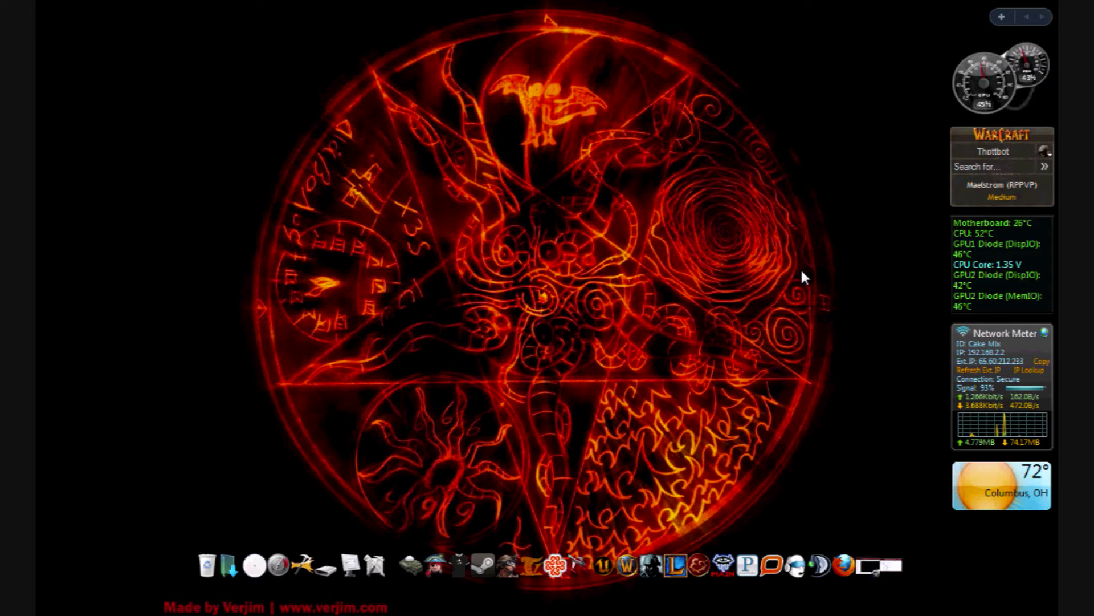
pyautogui.moveTo(892, 566)
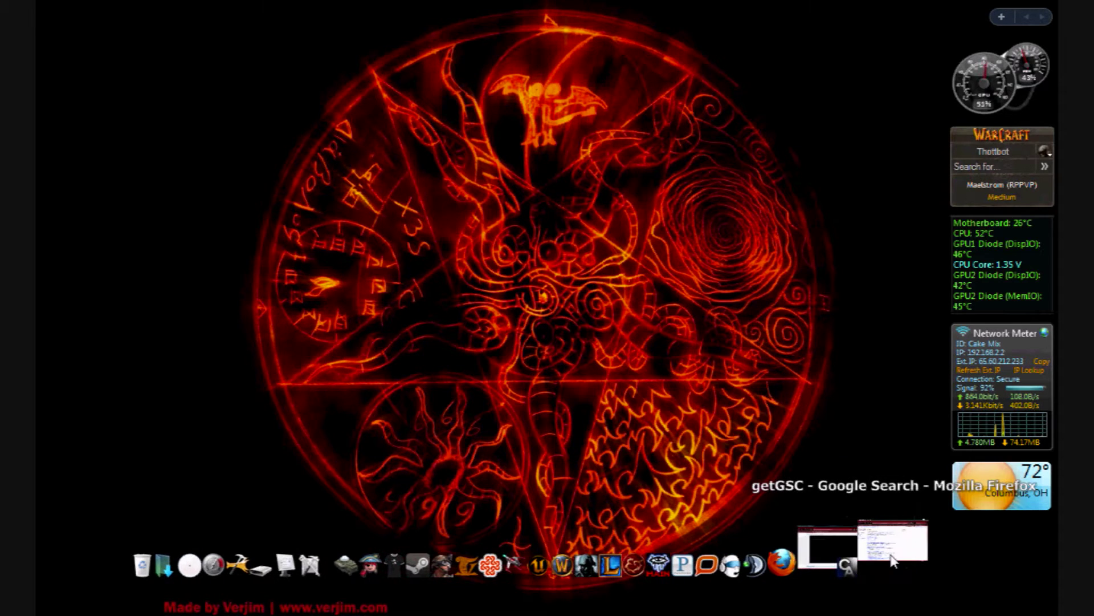
# Step: Open getgsc.com from the search results, reach the client v.2.00 3017 Downloads page, then minimize Firefox
pyautogui.click(893, 561)
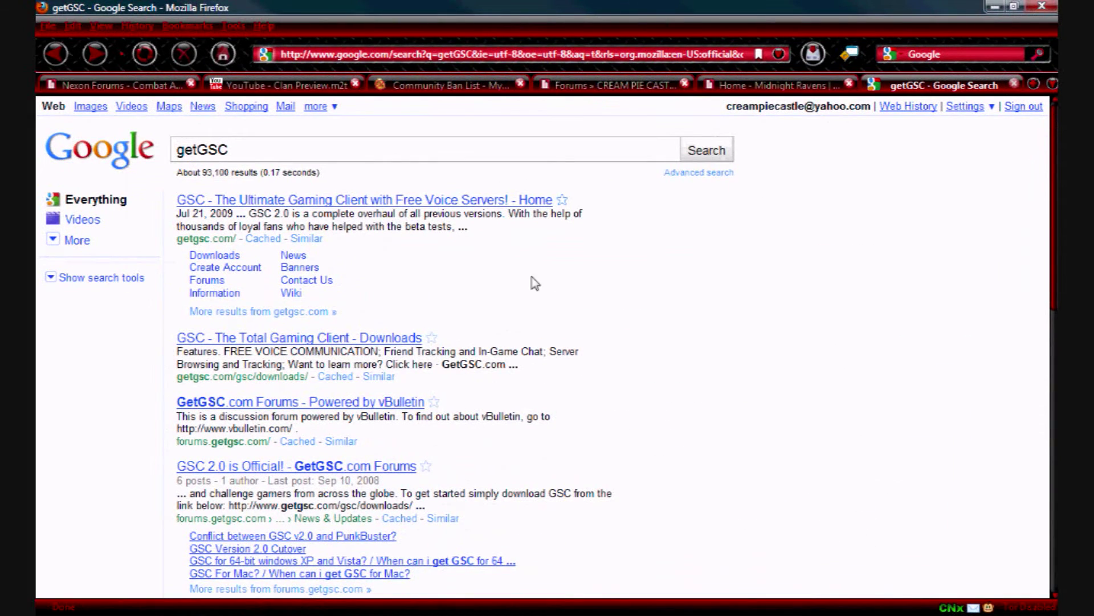
pyautogui.moveTo(237, 150); pyautogui.dragTo(150, 146)
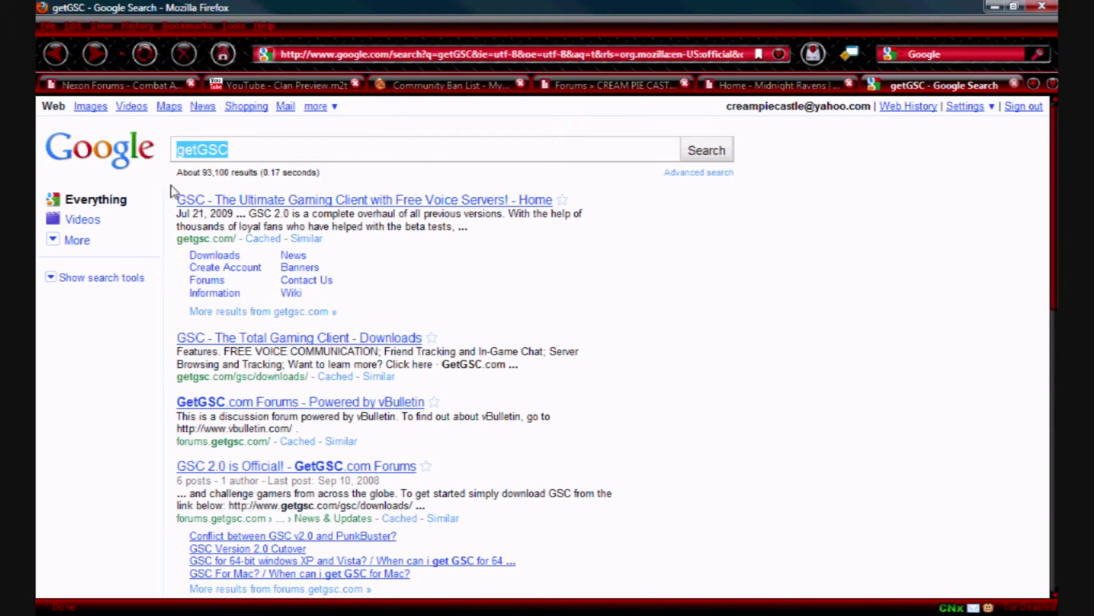
pyautogui.click(437, 200)
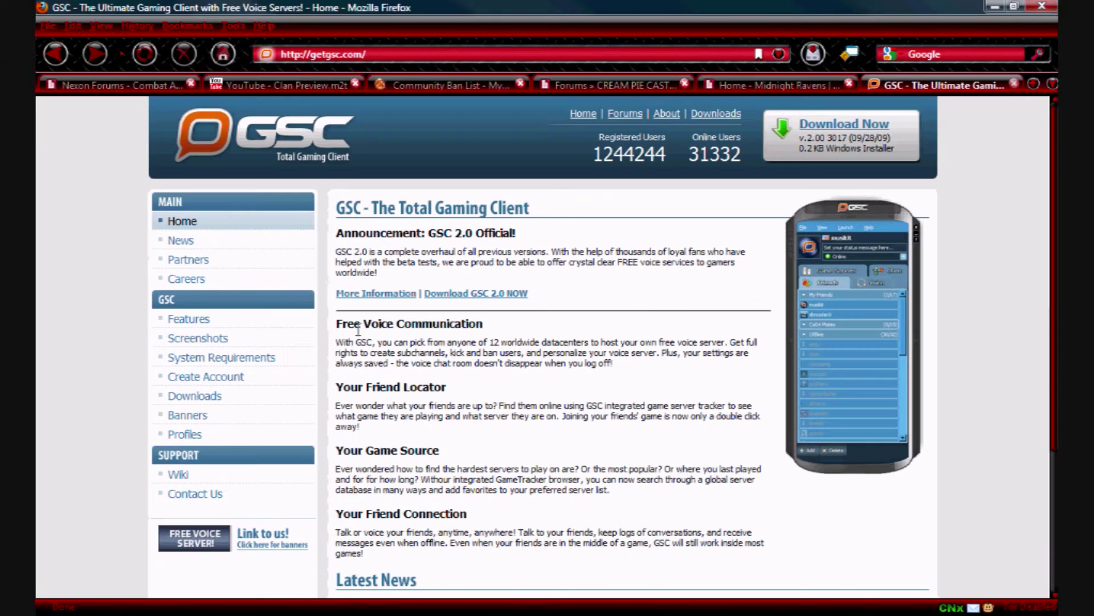
pyautogui.scroll(-3, 331, 336)
pyautogui.click(197, 304)
pyautogui.scroll(-3, 643, 306)
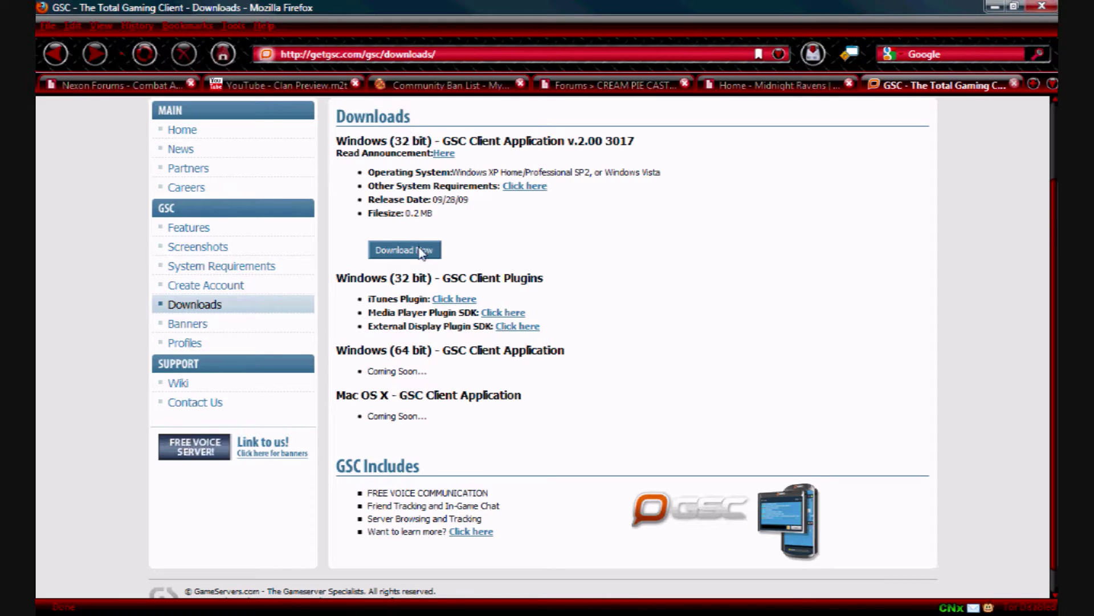
pyautogui.click(993, 8)
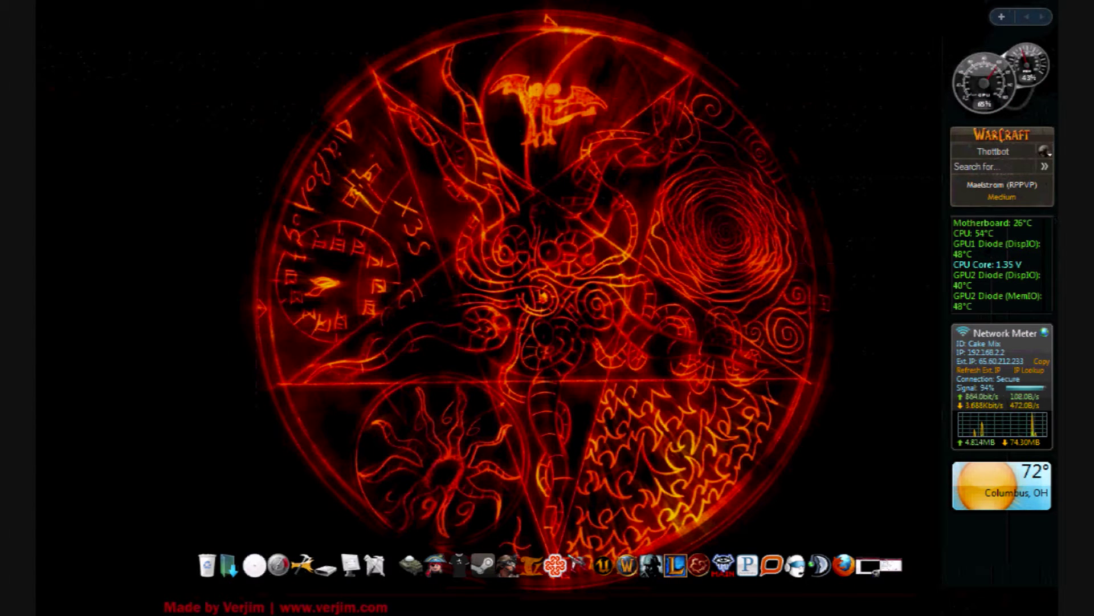
# Step: Centre the GSC sign-in window and scroll through the Create Account fields, voice server and agreement sections
pyautogui.moveTo(872, 159); pyautogui.dragTo(474, 158)
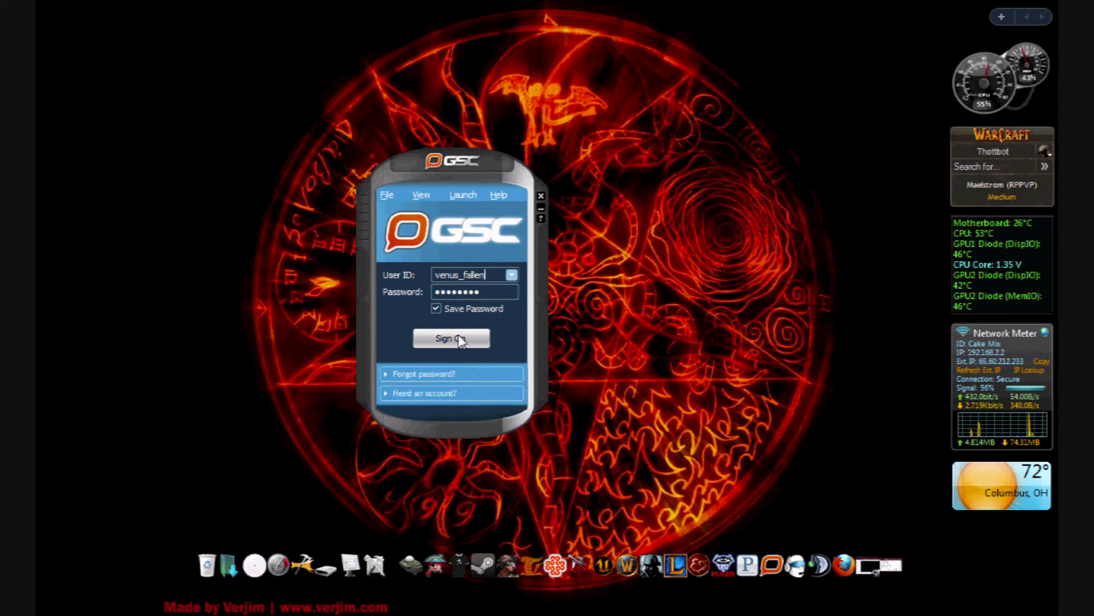
pyautogui.click(450, 394)
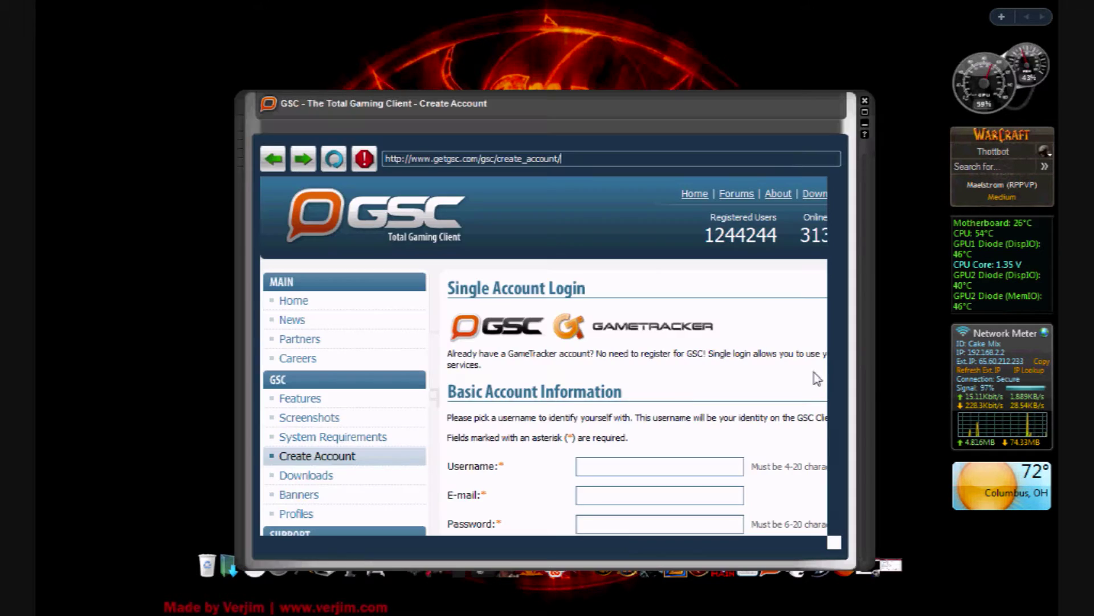
pyautogui.scroll(-3, 702, 354)
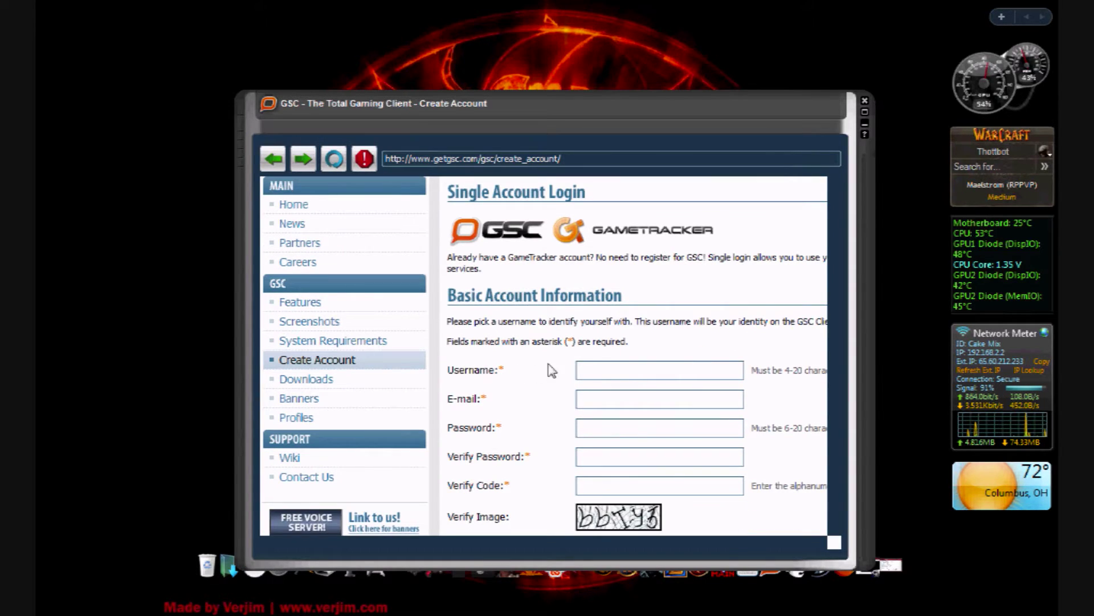
pyautogui.scroll(-1, 581, 358)
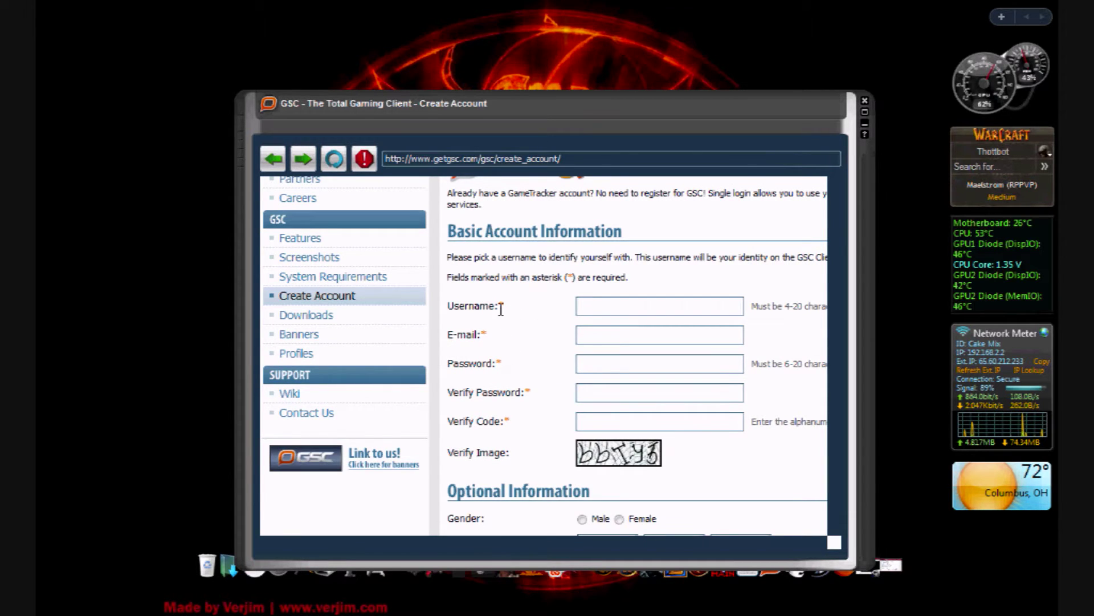
pyautogui.scroll(-1, 579, 306)
pyautogui.scroll(-6, 547, 334)
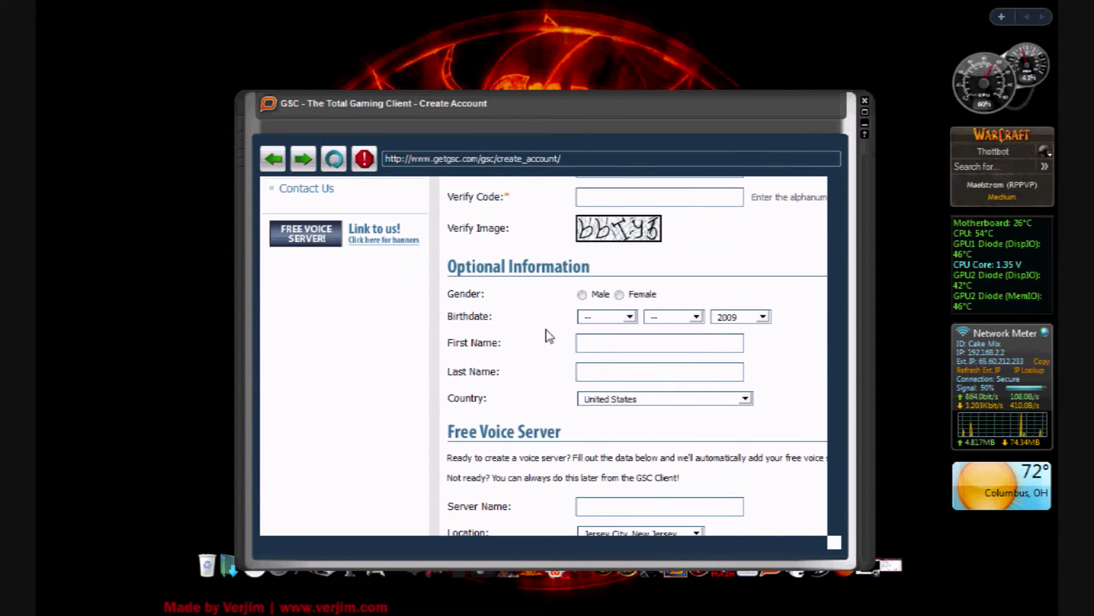
pyautogui.scroll(-4, 547, 335)
pyautogui.scroll(-3, 548, 335)
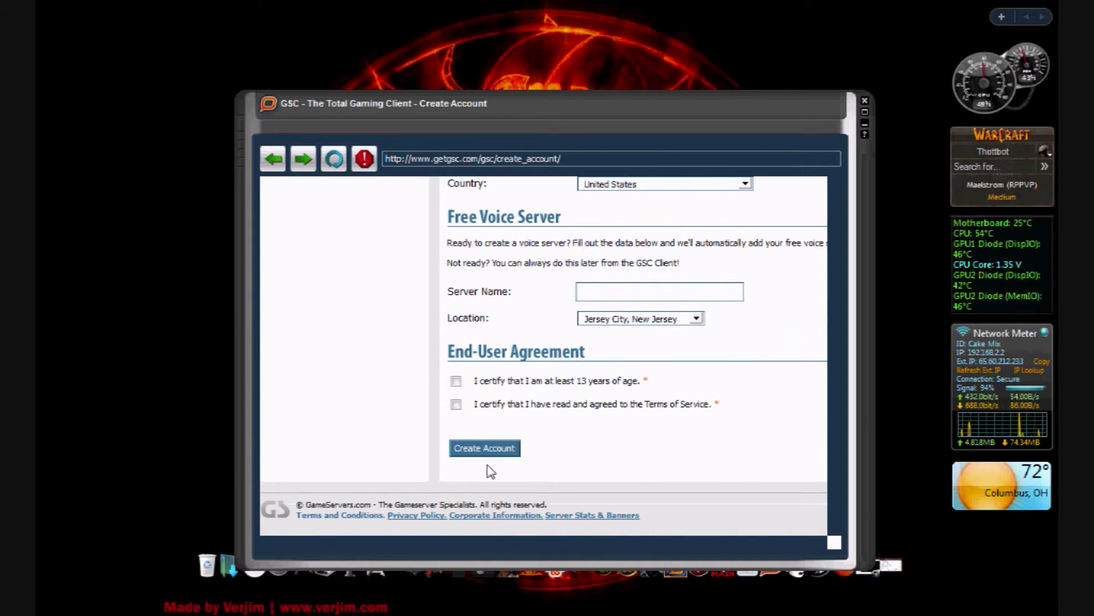
pyautogui.scroll(15, 570, 438)
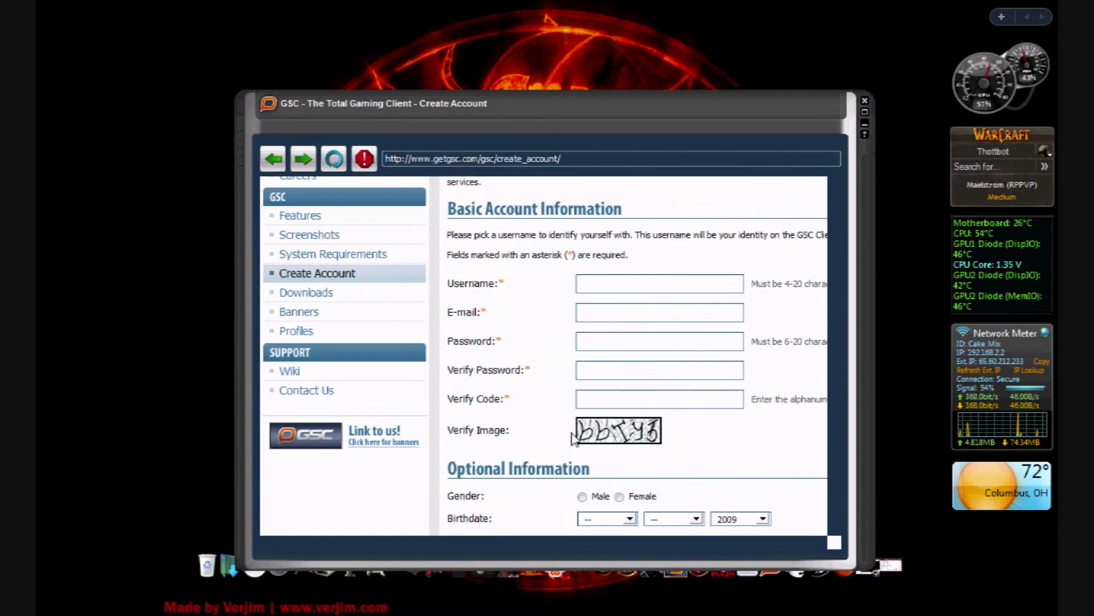
# Step: Close Create Account, sign on, move the client left, and list the six public voice servers
pyautogui.click(865, 100)
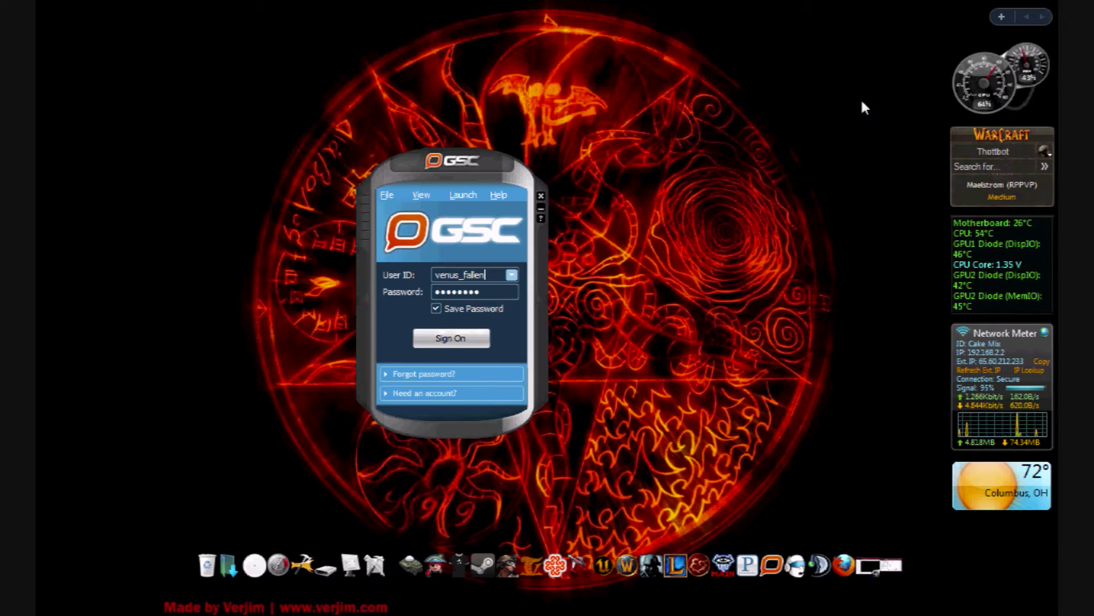
pyautogui.click(465, 337)
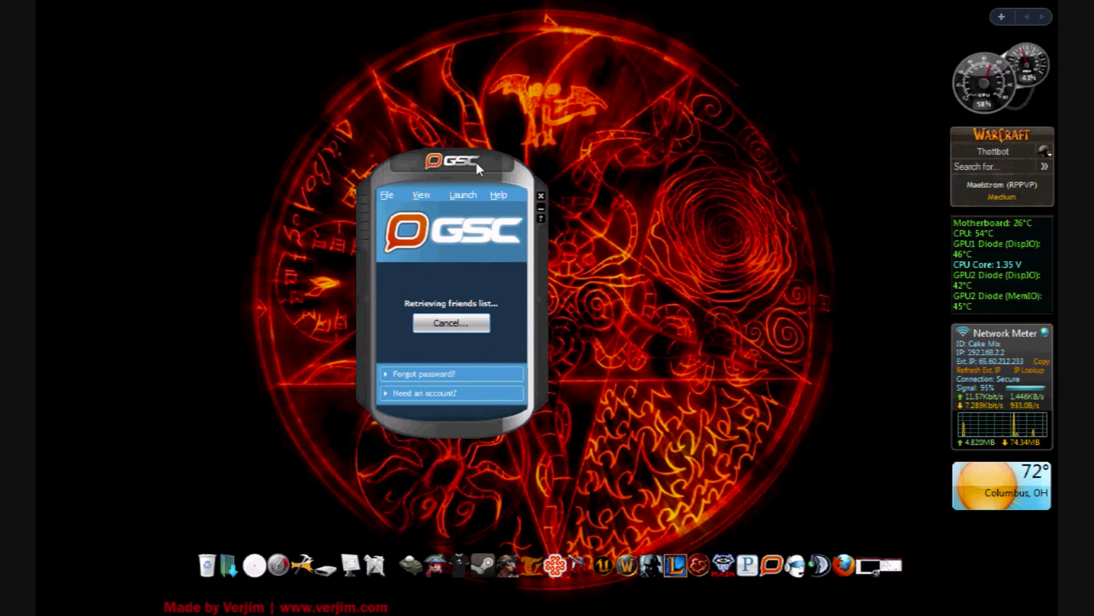
pyautogui.moveTo(467, 161); pyautogui.dragTo(212, 63)
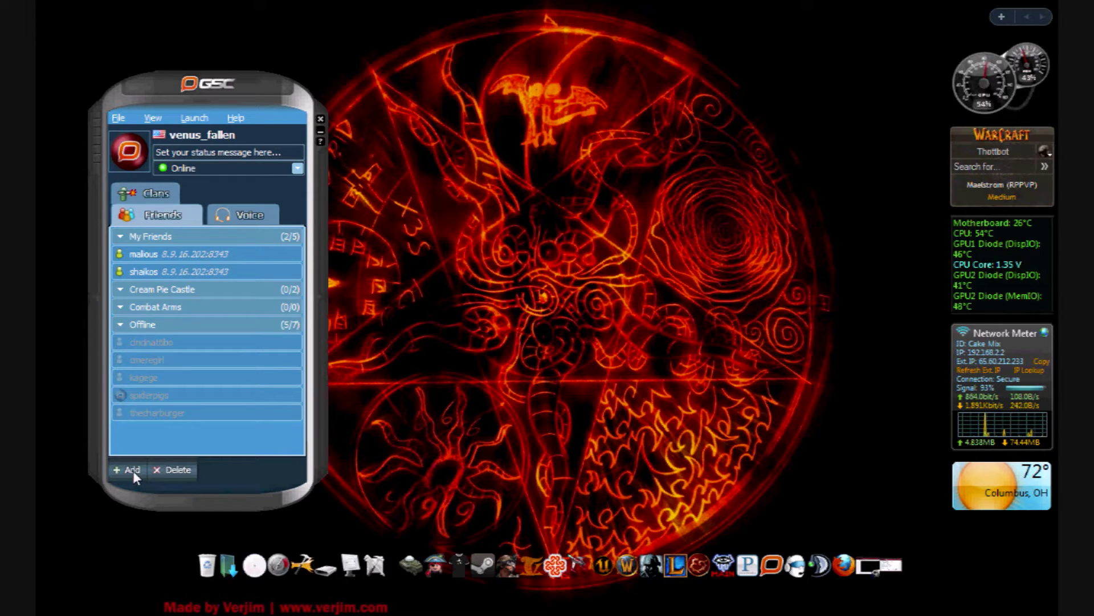
pyautogui.click(228, 214)
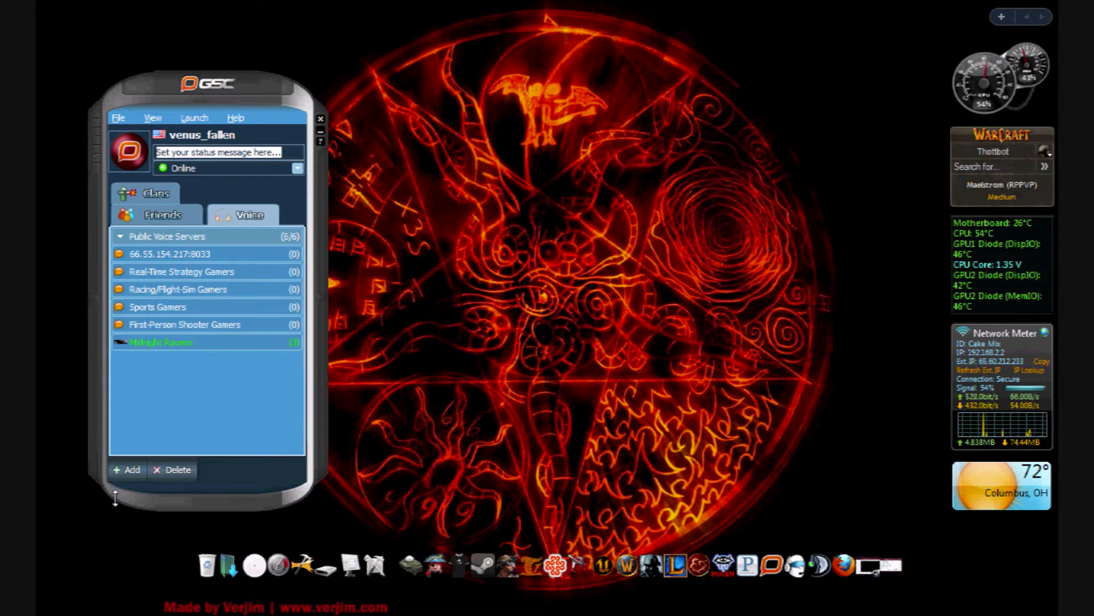
pyautogui.click(129, 471)
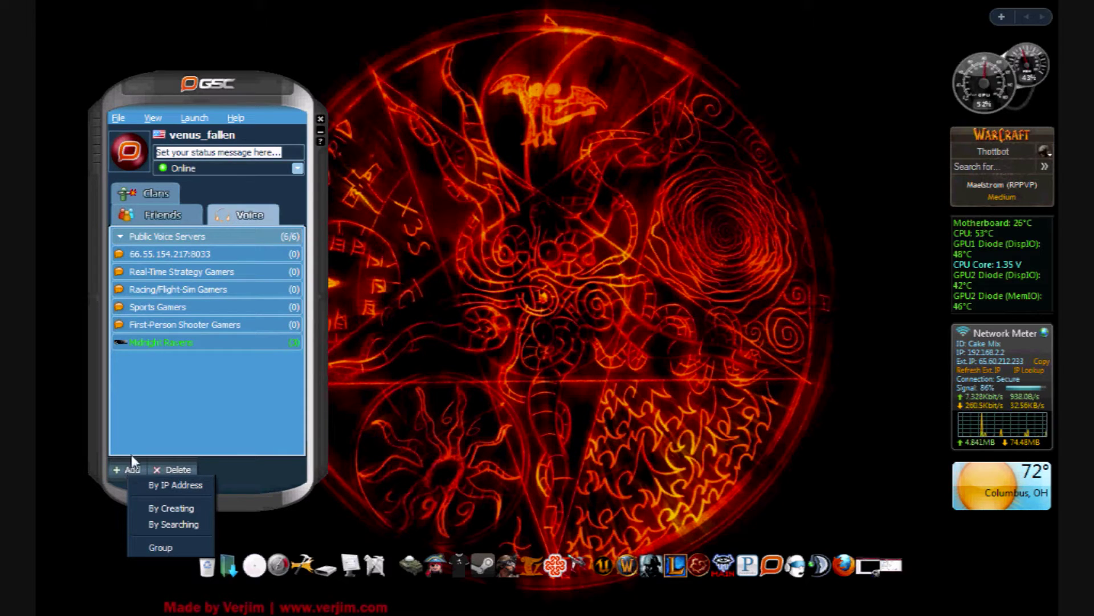
pyautogui.click(162, 524)
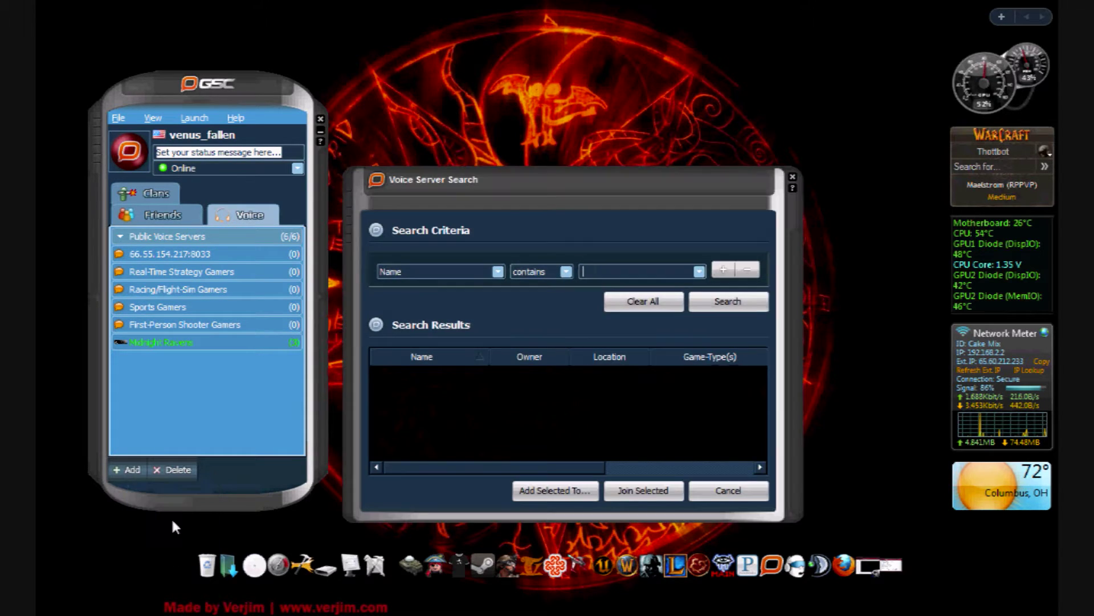
pyautogui.click(607, 271)
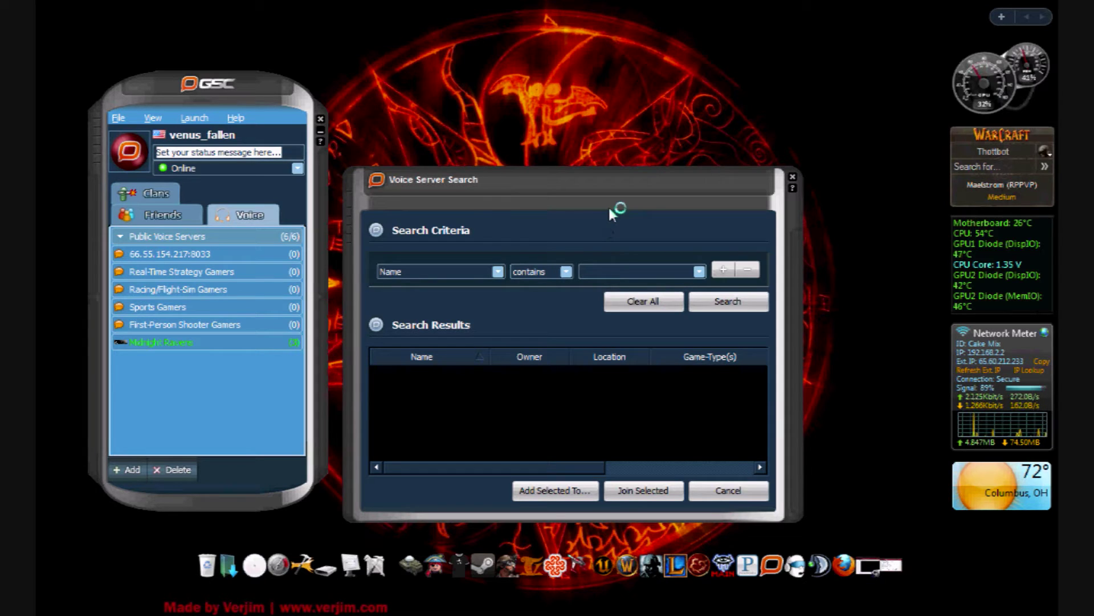
pyautogui.write('Mid')
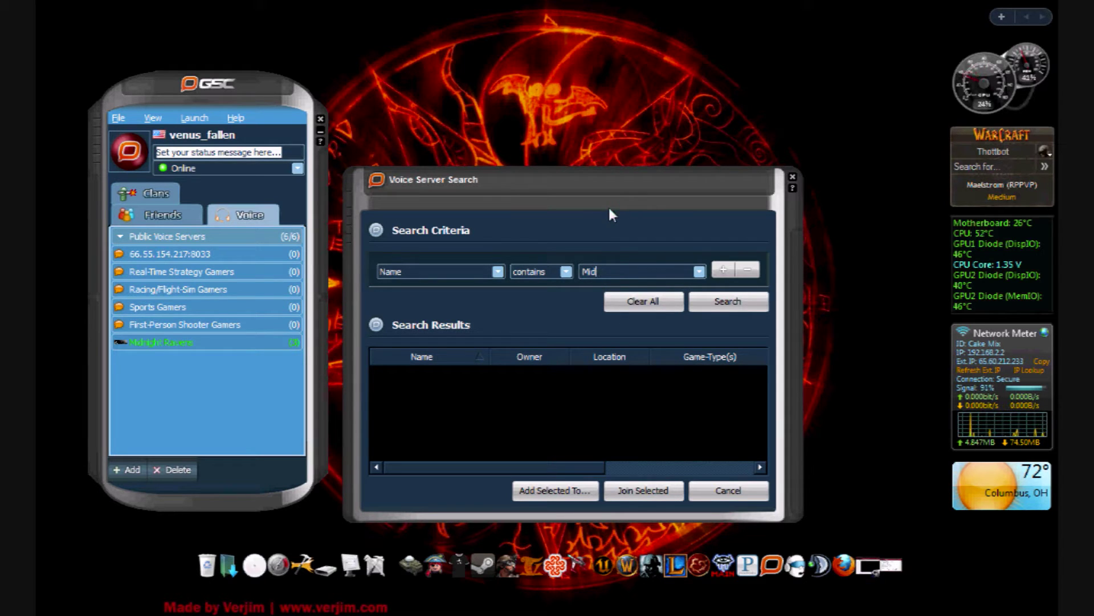
pyautogui.write('rnight Ravens')
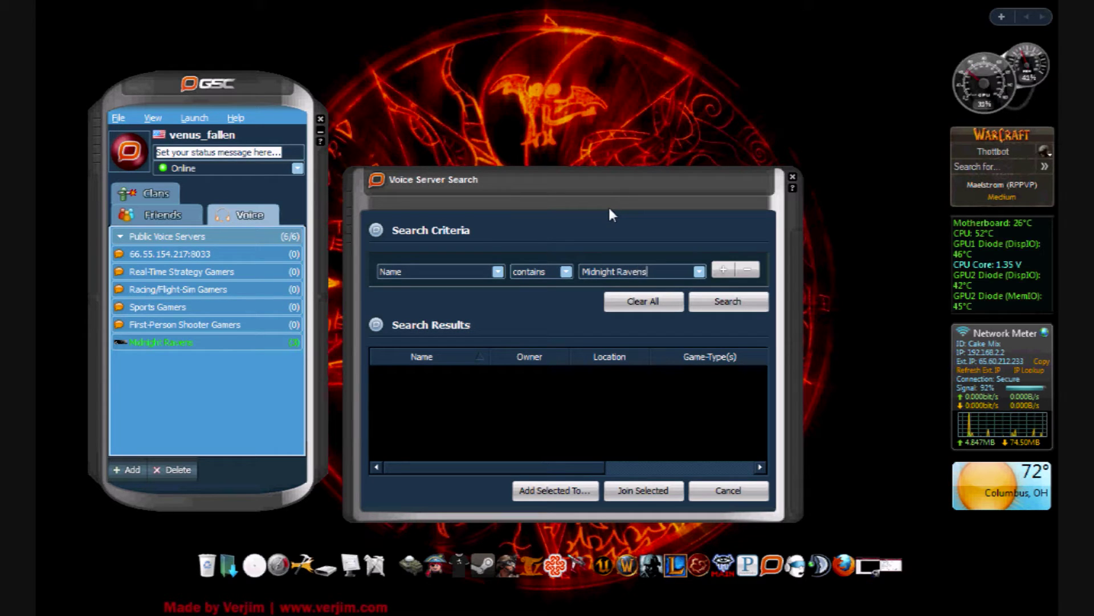
pyautogui.click(728, 306)
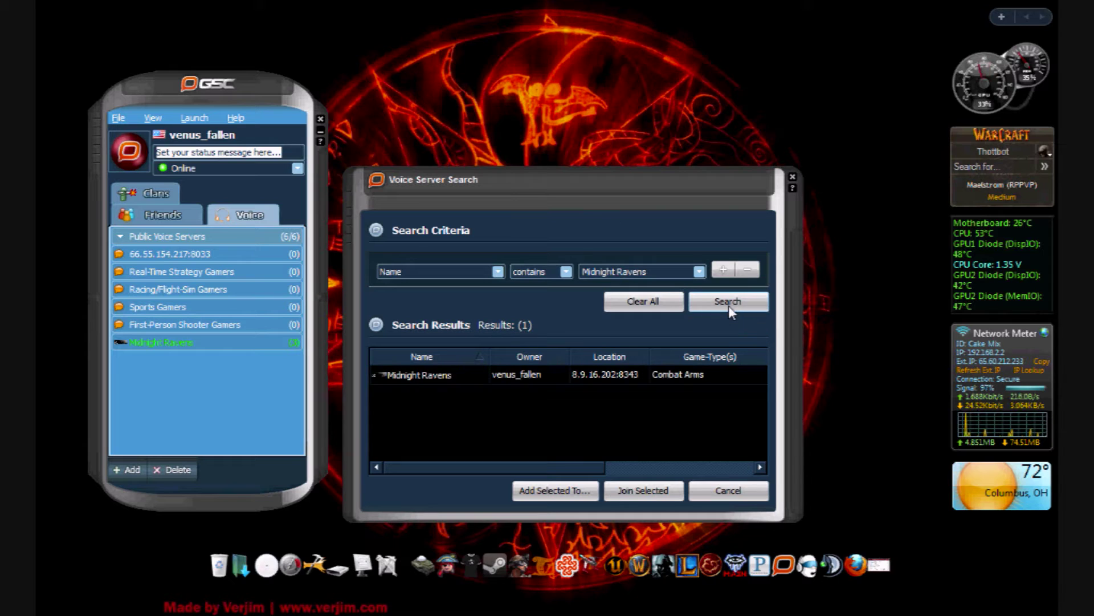
pyautogui.click(452, 375)
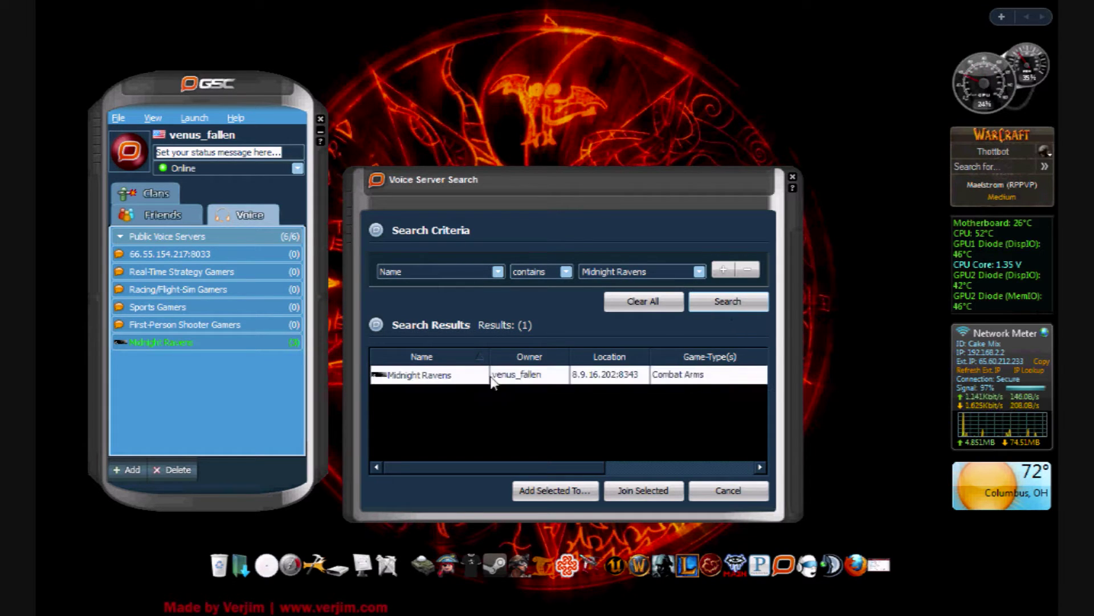
pyautogui.click(566, 491)
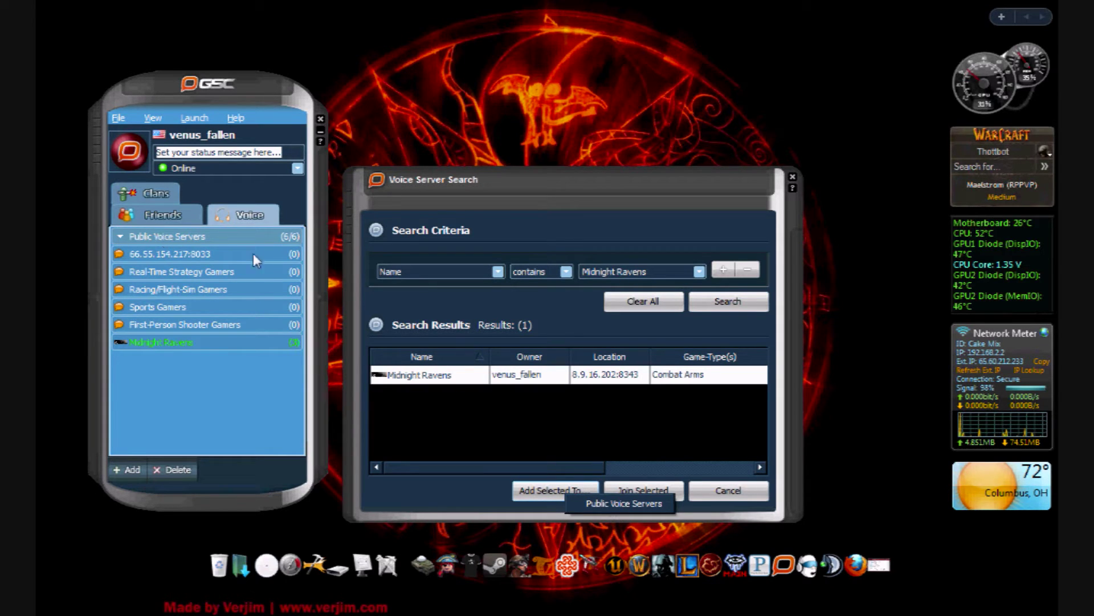
pyautogui.click(450, 501)
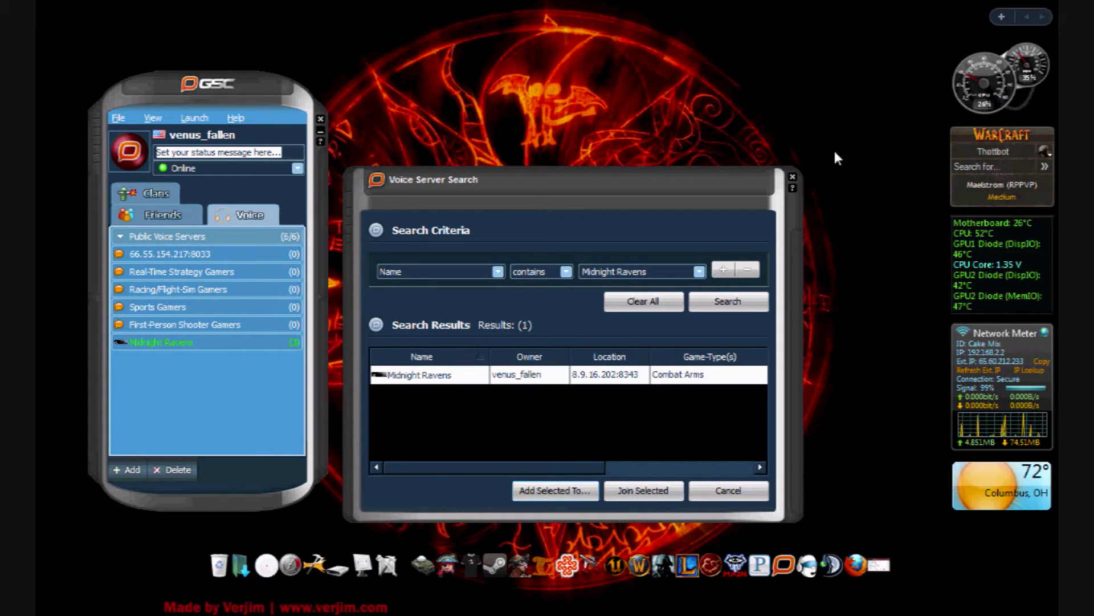
pyautogui.click(792, 177)
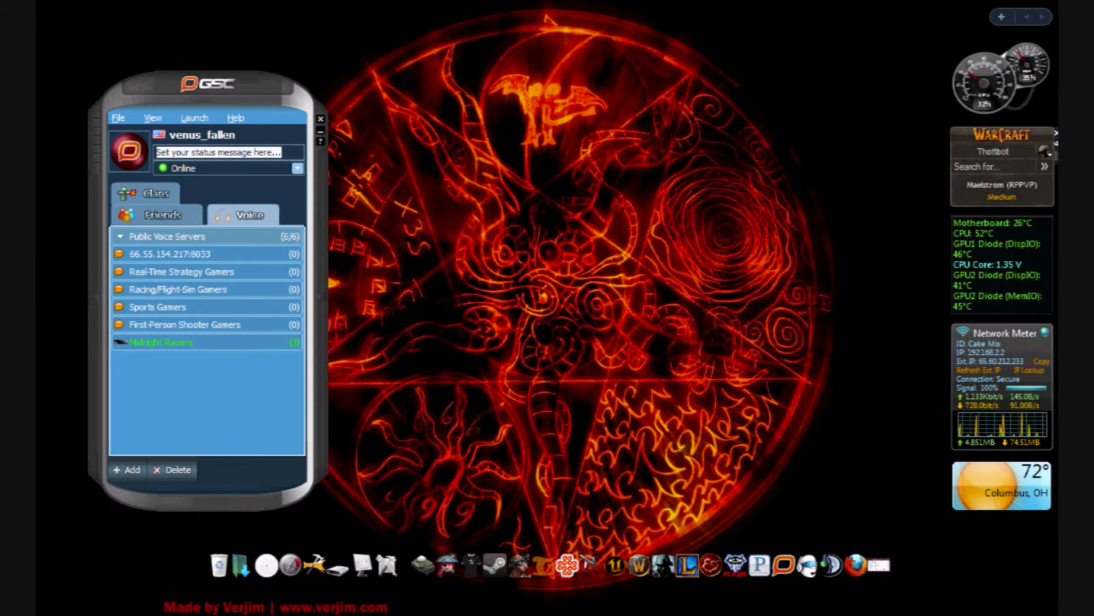
# Step: Move the Midnight Ravens voice server window, showing its Waiting Room, to the screen centre
pyautogui.moveTo(1091, 91); pyautogui.dragTo(675, 81)
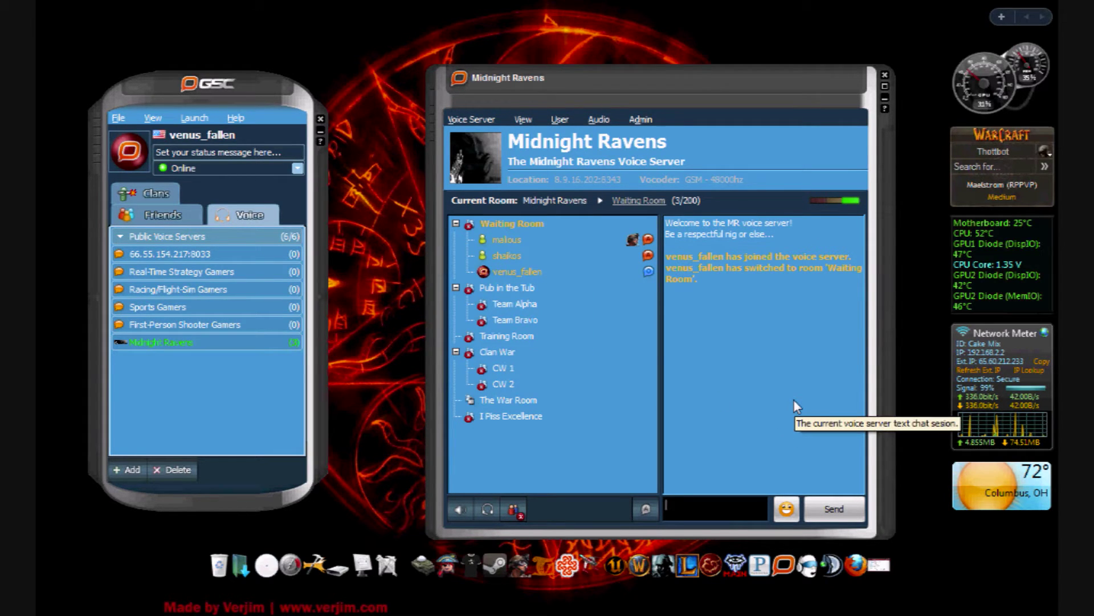
# Step: Open Audio Settings from the Midnight Ravens Audio menu and select push-to-talk transmission
pyautogui.click(598, 120)
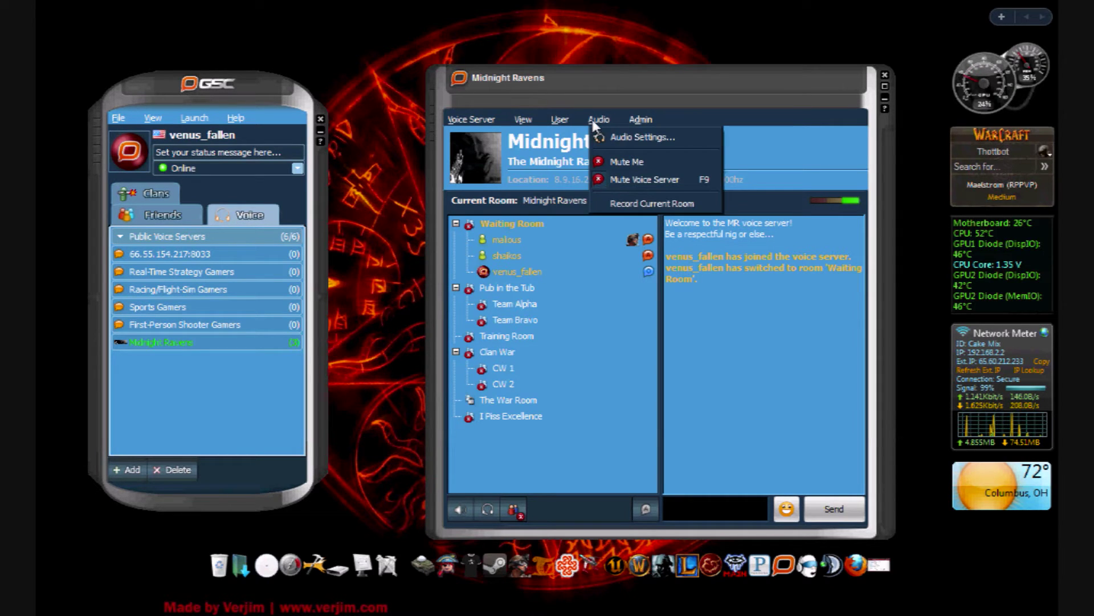
pyautogui.click(623, 138)
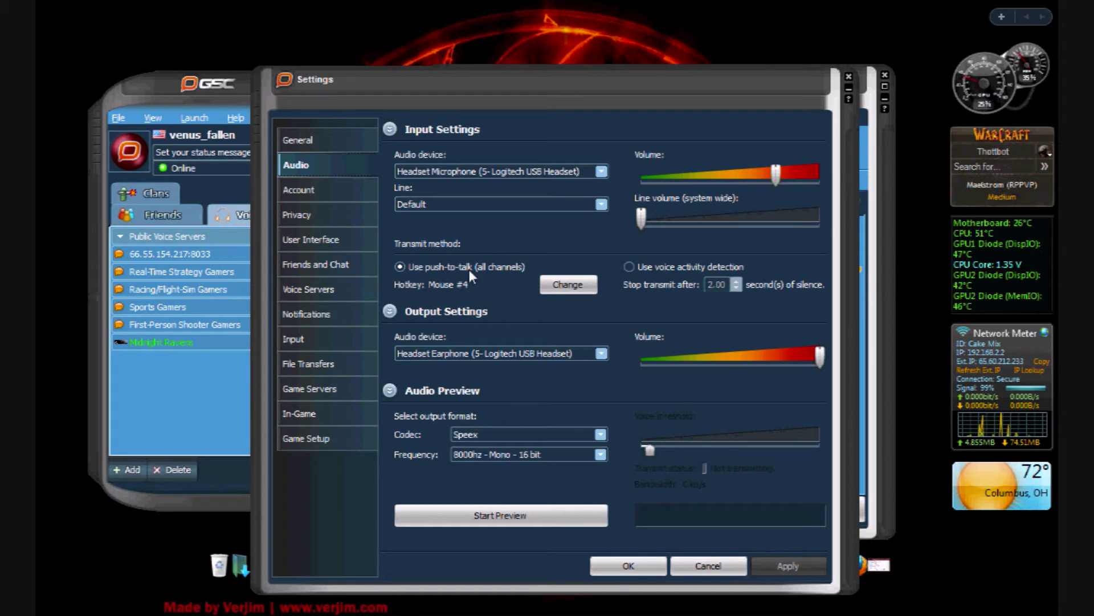
pyautogui.click(400, 267)
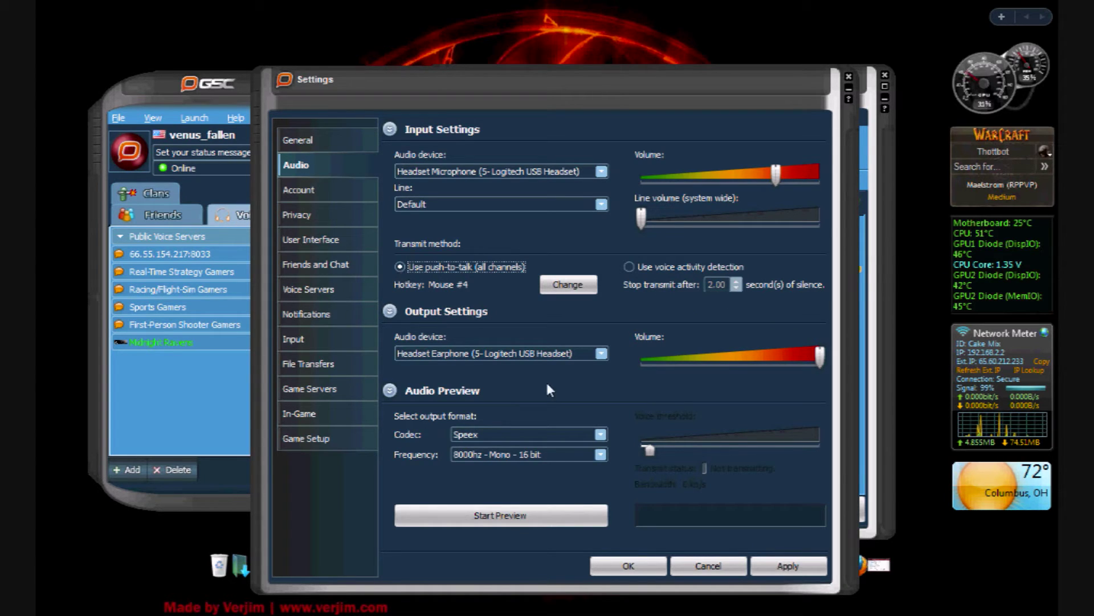
# Step: Bind Mouse #4 as the push-to-talk hotkey, then view the Account settings page
pyautogui.click(569, 285)
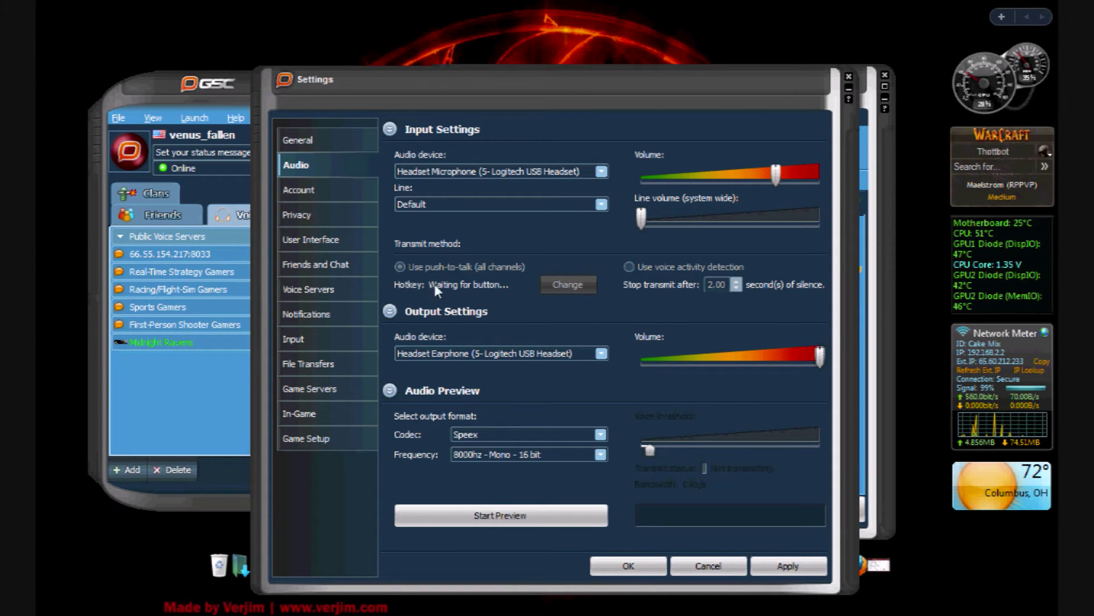
pyautogui.click(576, 292)
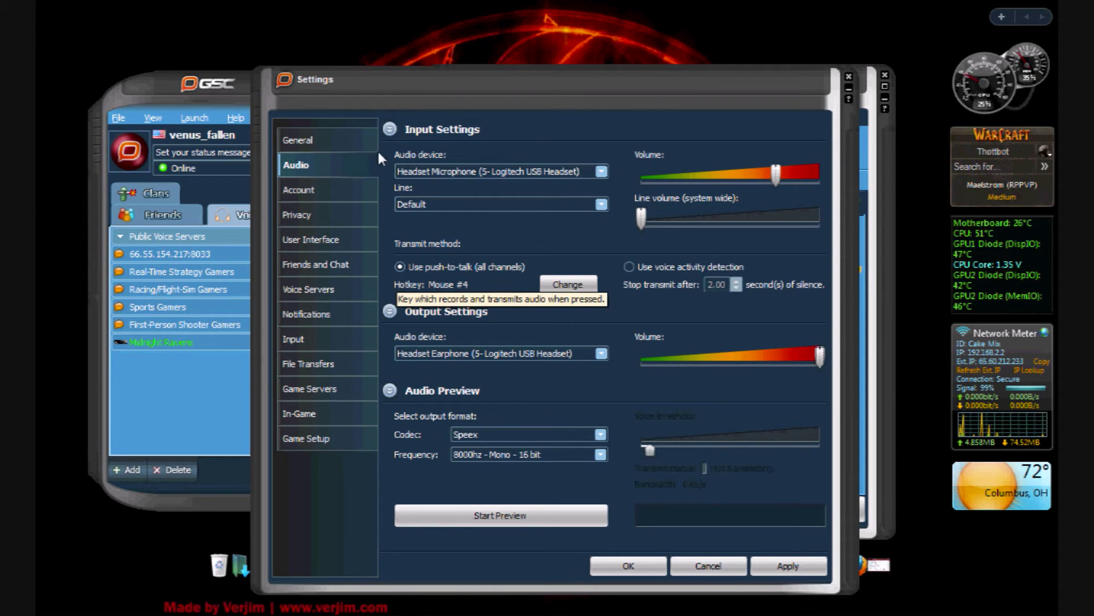
pyautogui.click(327, 188)
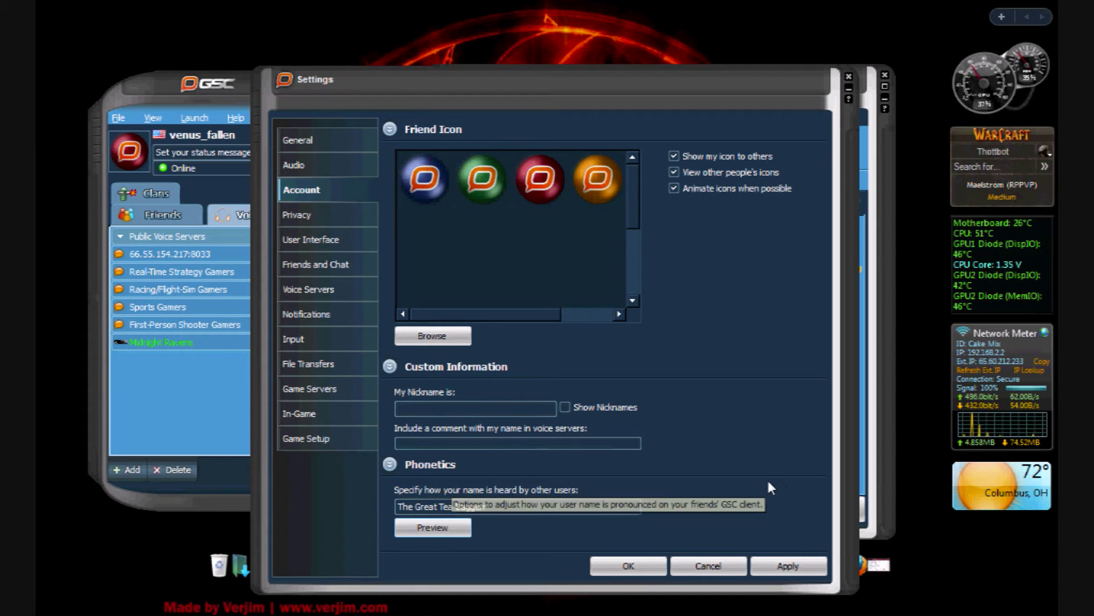
# Step: Review the User Interface, Friends and Chat, and Voice Servers pages, ending on Notifications
pyautogui.click(330, 239)
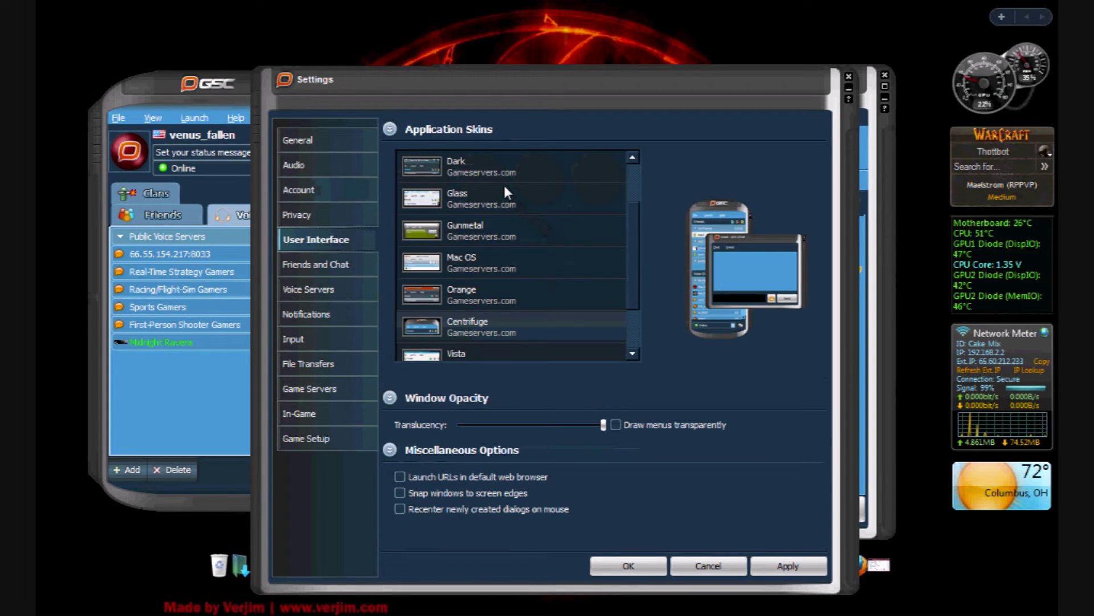
pyautogui.scroll(2, 504, 186)
pyautogui.scroll(-4, 504, 186)
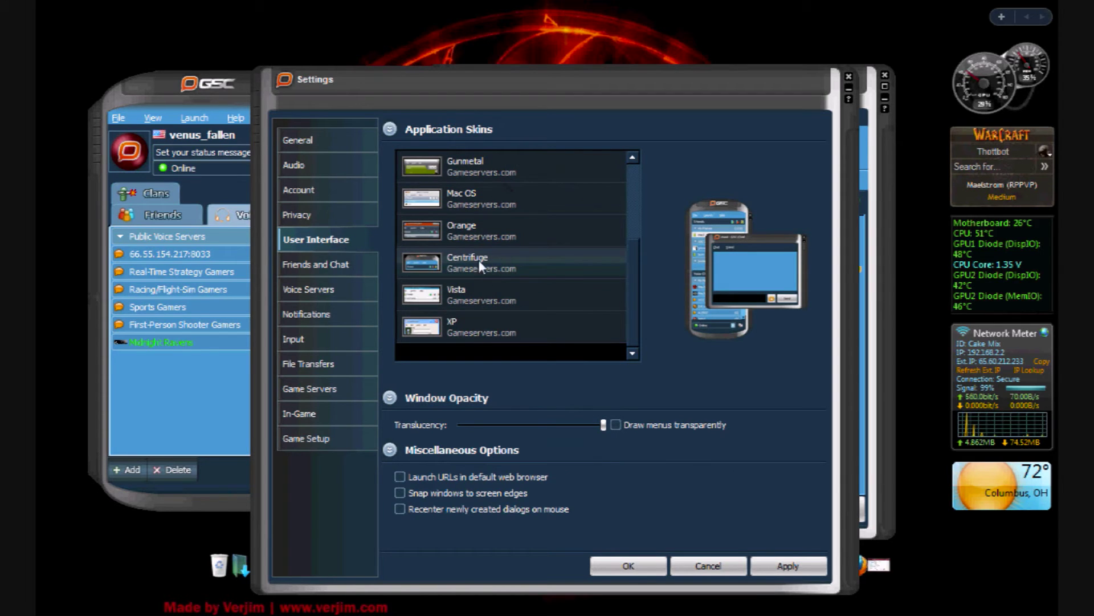
pyautogui.click(313, 265)
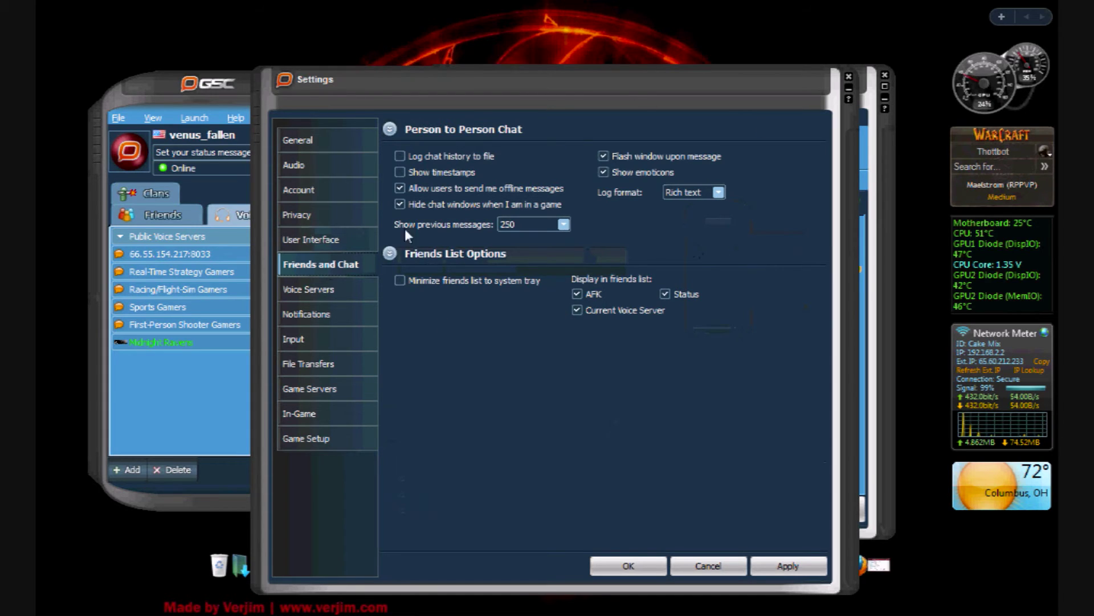
pyautogui.click(319, 289)
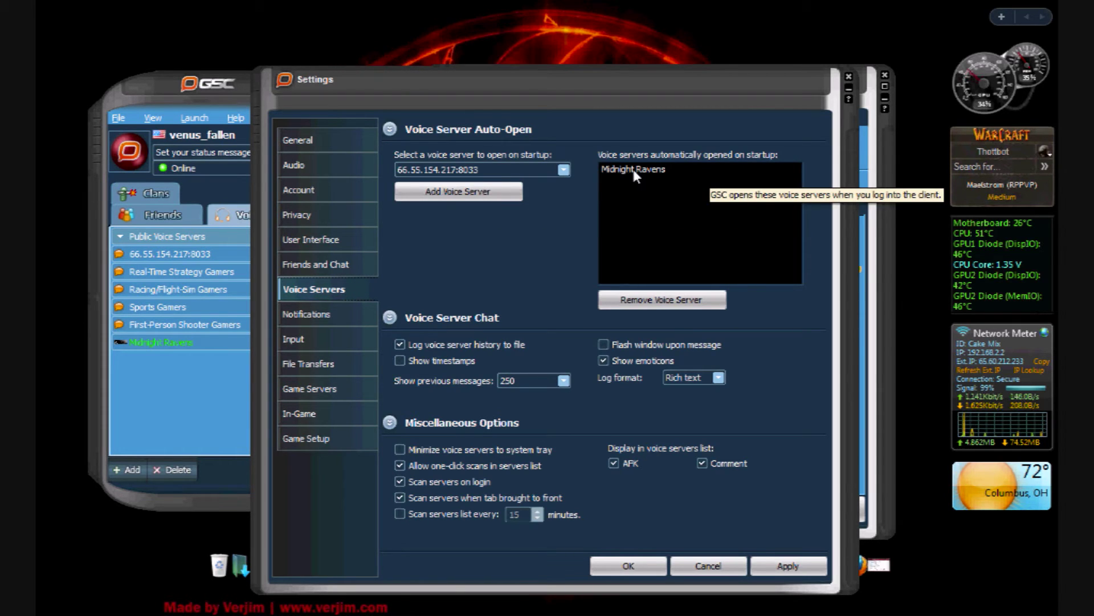
pyautogui.click(340, 321)
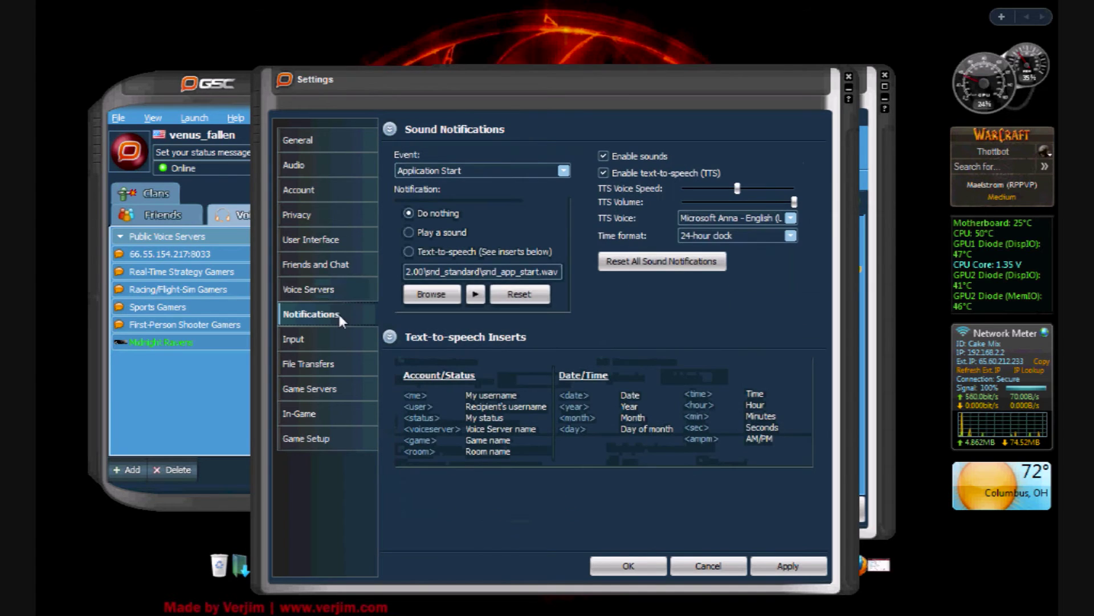
# Step: Make the 'I Start Talking' event play a sound, then move through Input to File Transfers
pyautogui.click(563, 171)
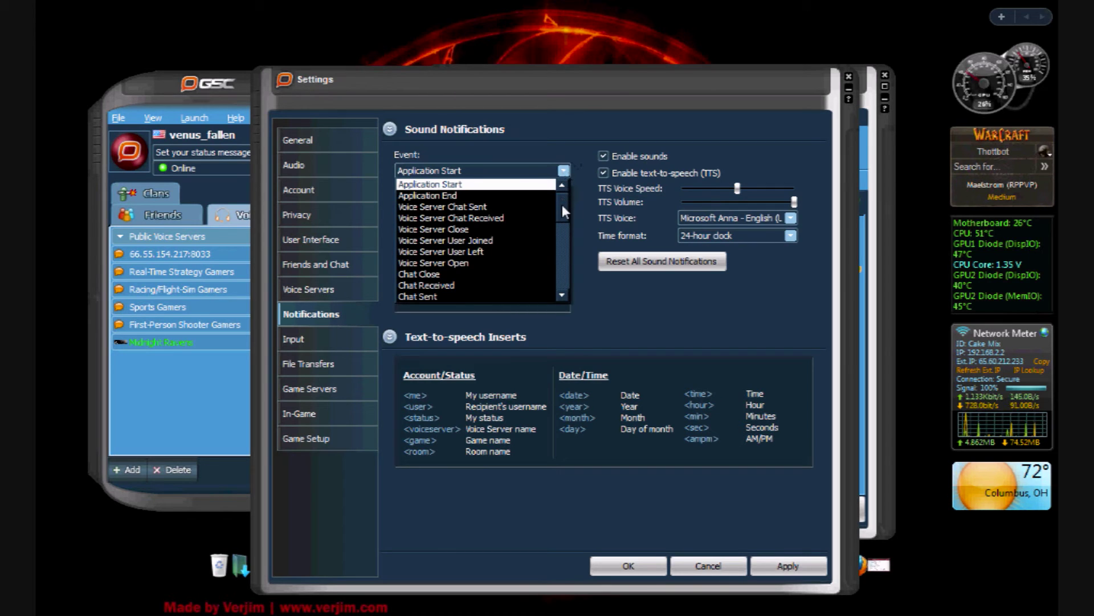
pyautogui.moveTo(561, 202); pyautogui.dragTo(567, 240)
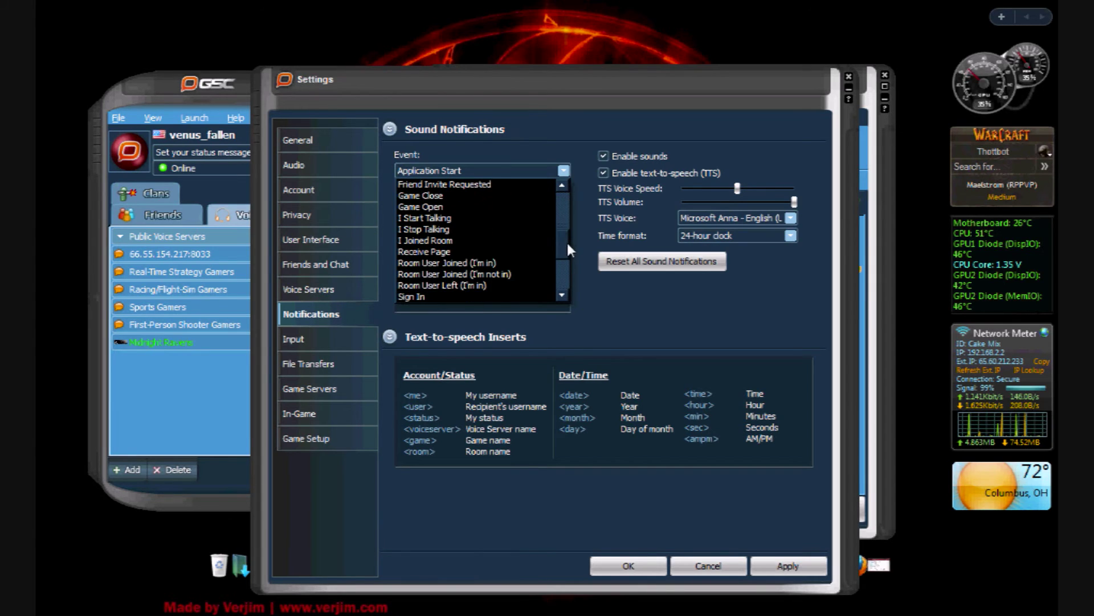
pyautogui.click(443, 219)
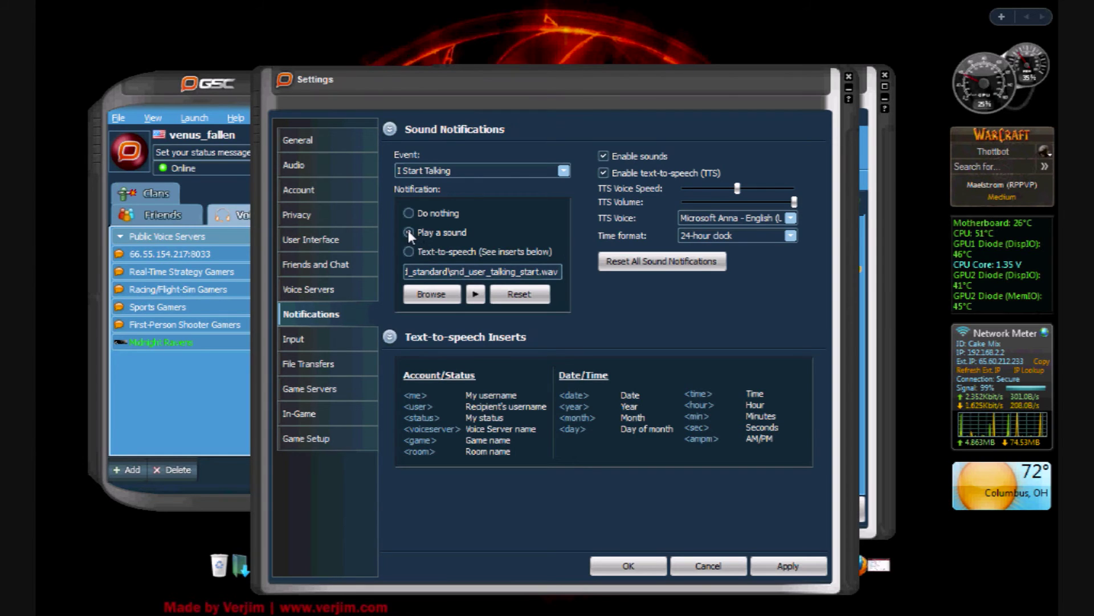
pyautogui.click(476, 294)
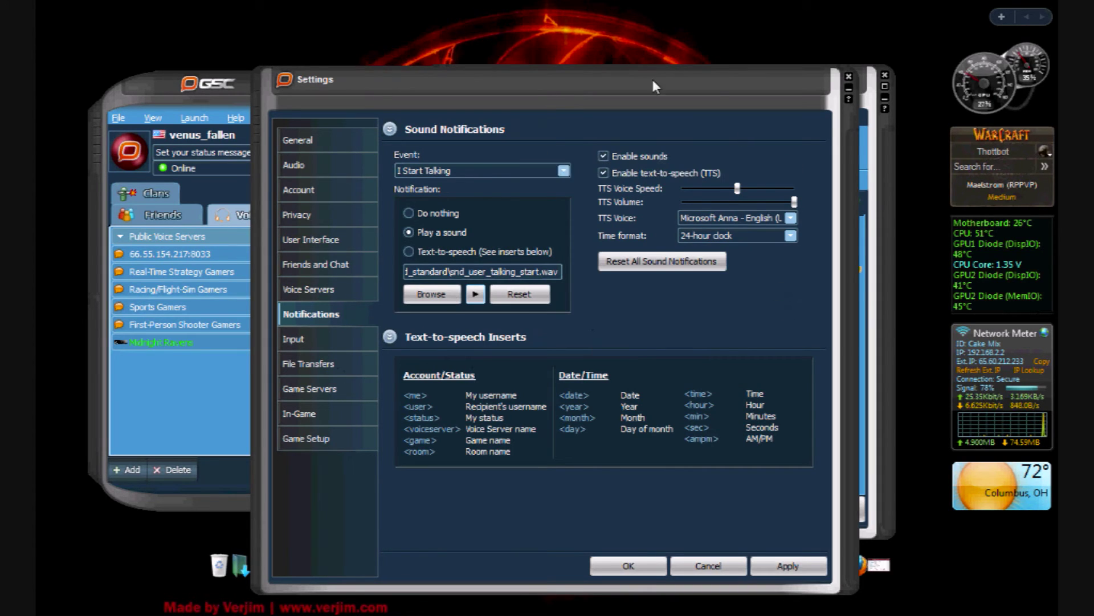
pyautogui.click(326, 341)
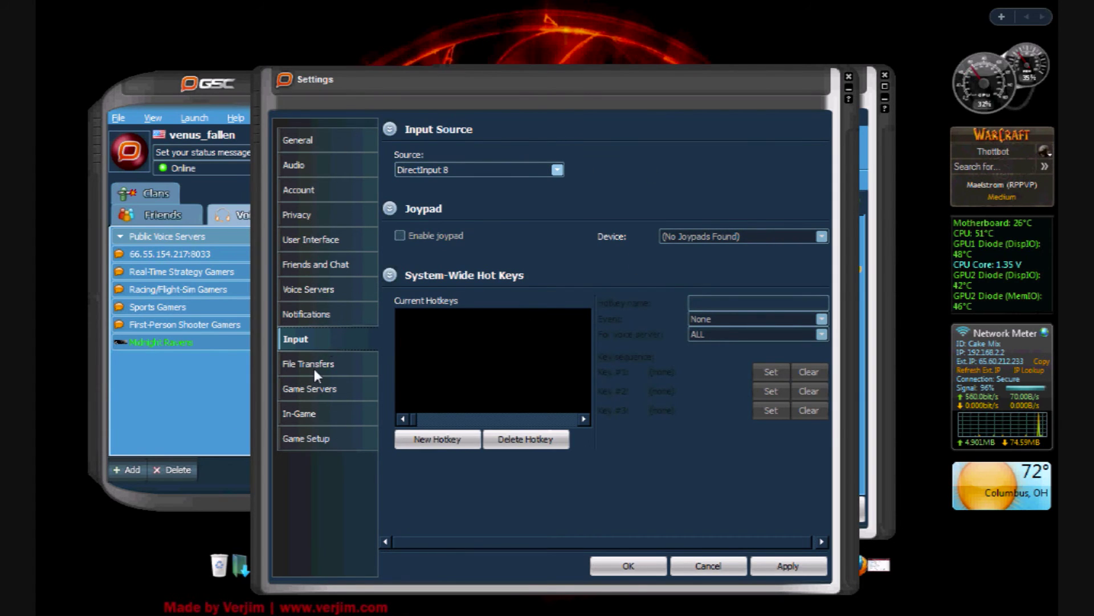
pyautogui.click(314, 366)
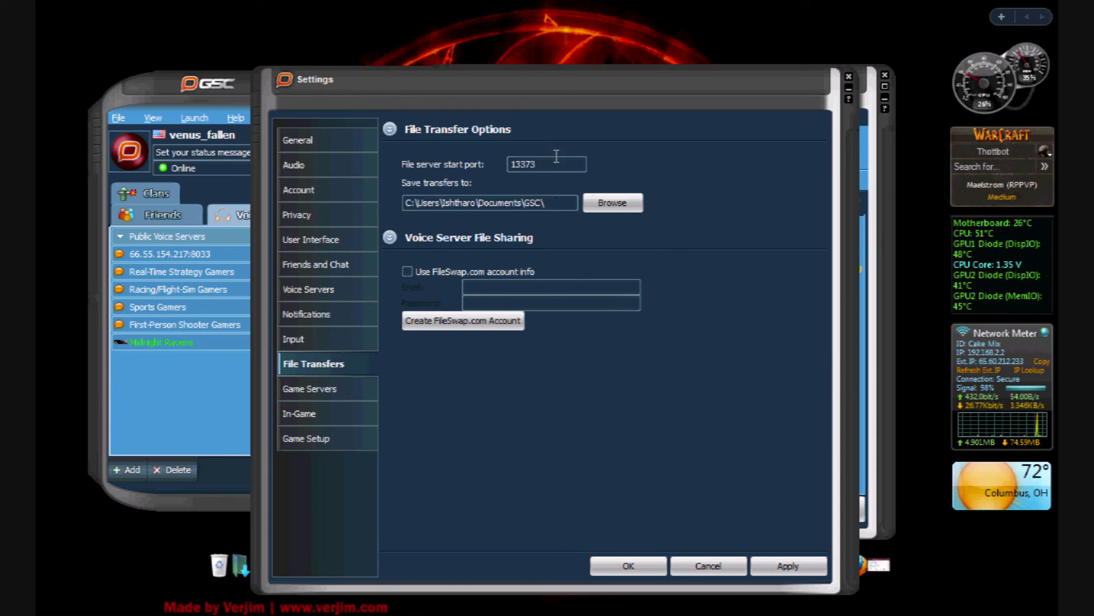
# Step: Step through the Game Servers and In-Game pages to the Game Setup list of games
pyautogui.click(355, 384)
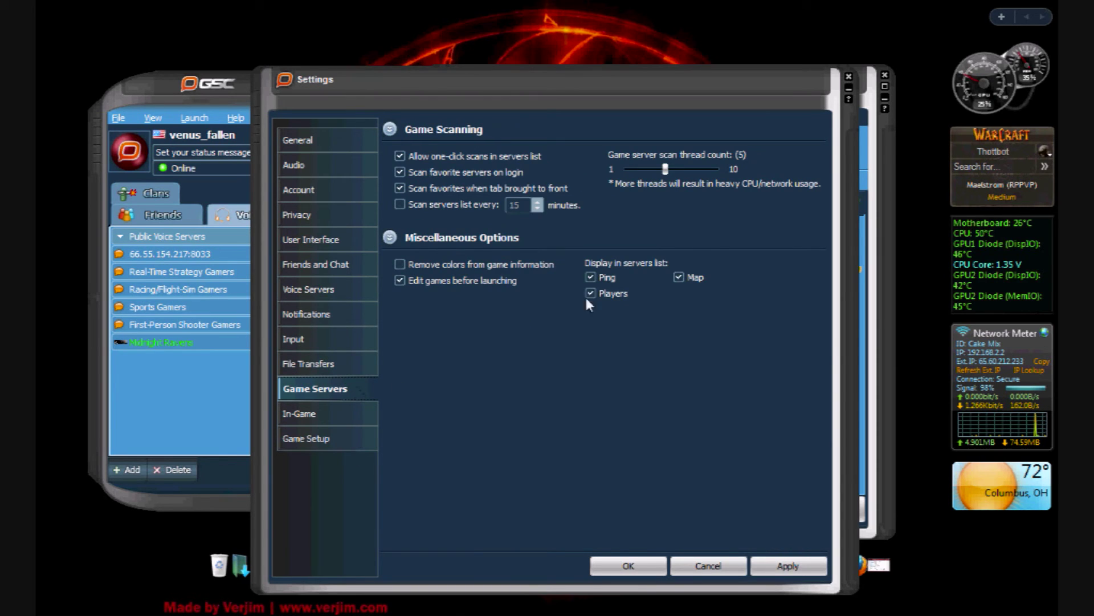
pyautogui.click(329, 422)
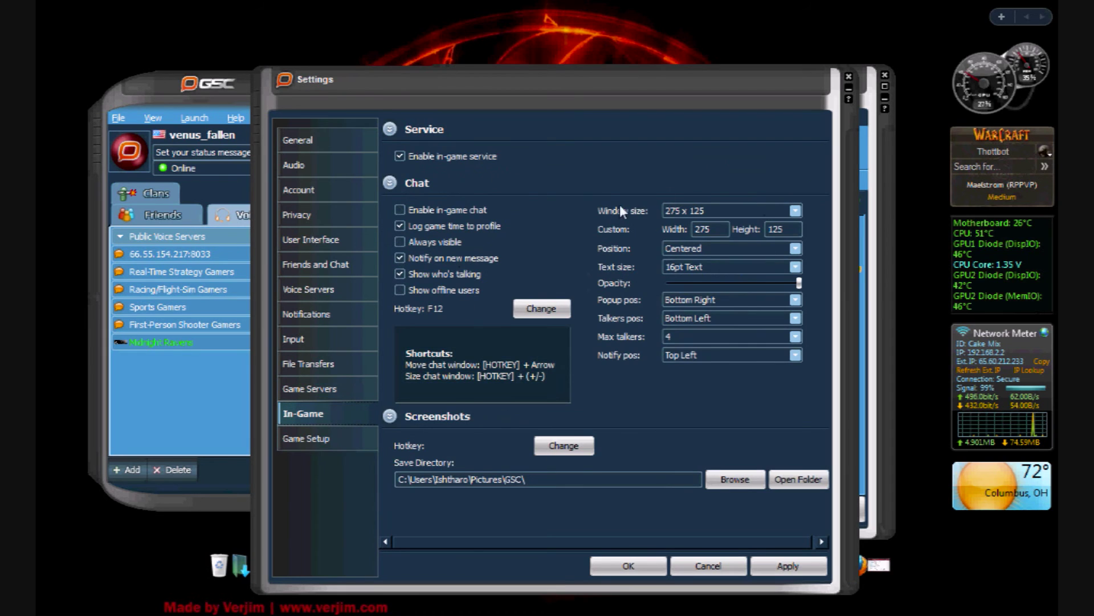
pyautogui.click(330, 437)
# Step: Select Combat Arms in the Game Setup list and open its configuration
pyautogui.scroll(-11, 565, 227)
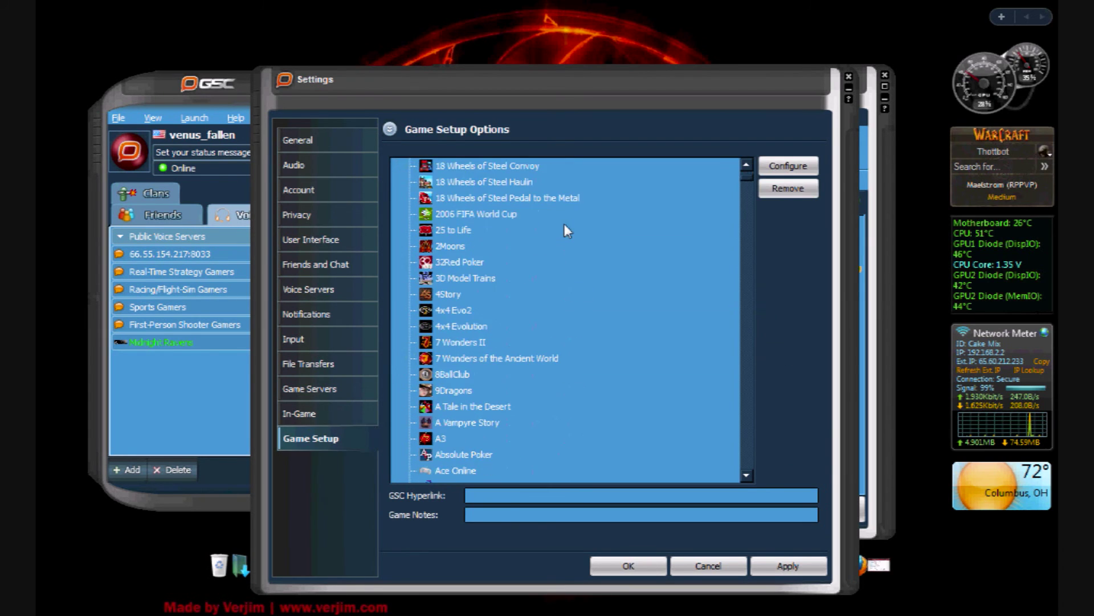
pyautogui.scroll(5, 564, 226)
pyautogui.scroll(6, 565, 228)
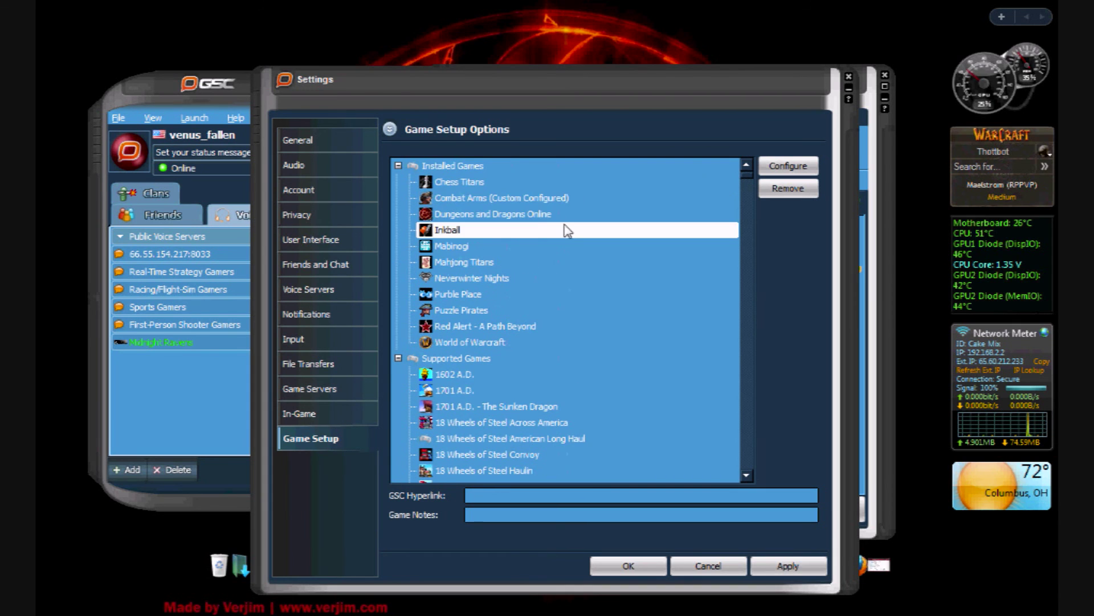
pyautogui.click(515, 198)
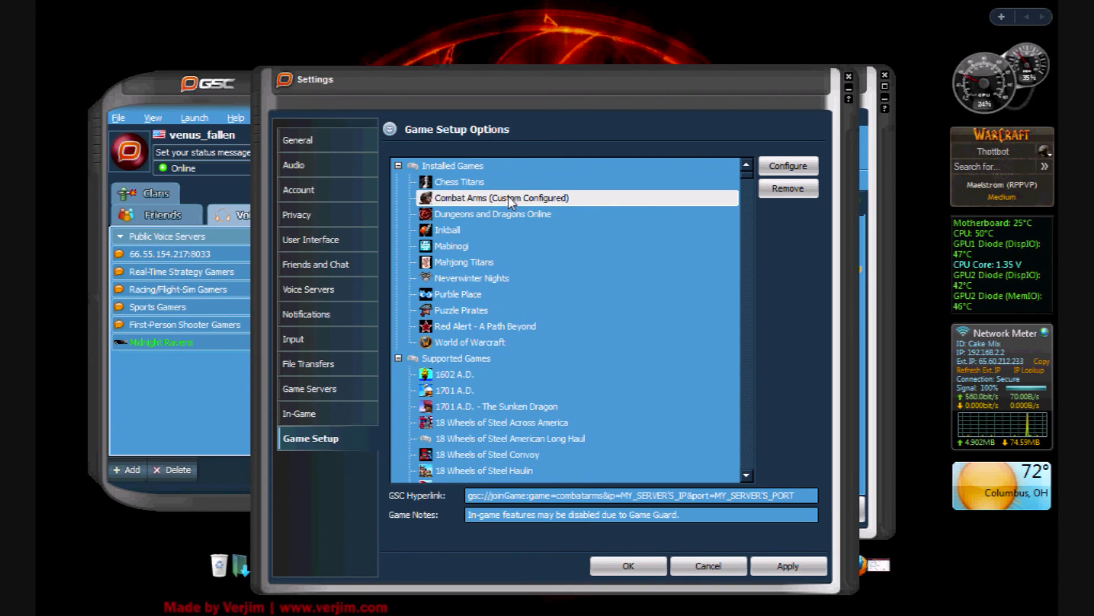
pyautogui.click(797, 164)
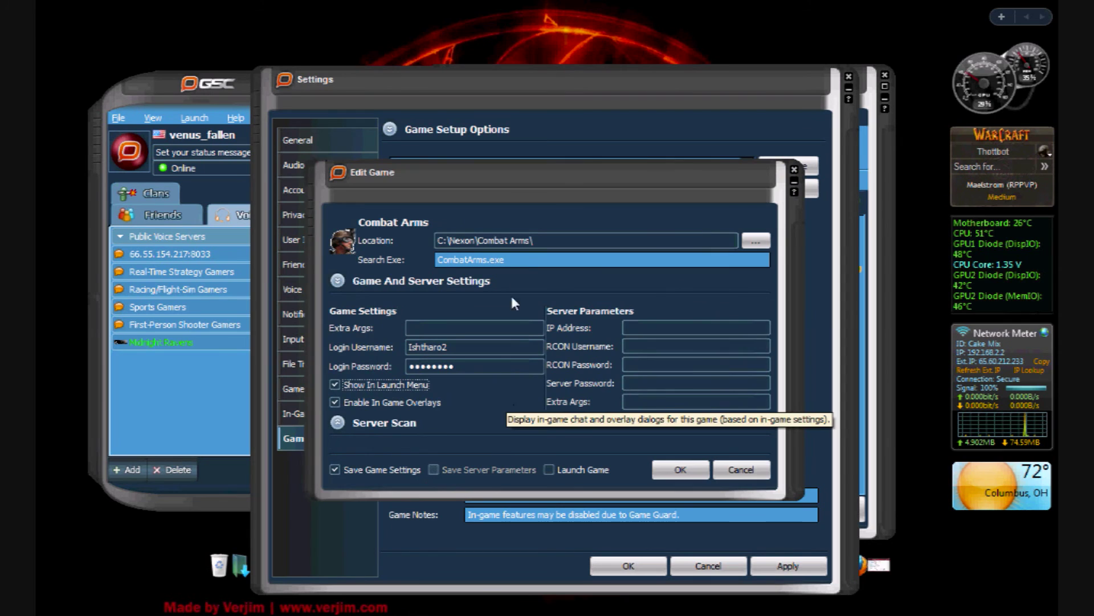
# Step: Check the Launch menu's launchable games, then confirm the Combat Arms settings with OK
pyautogui.click(194, 118)
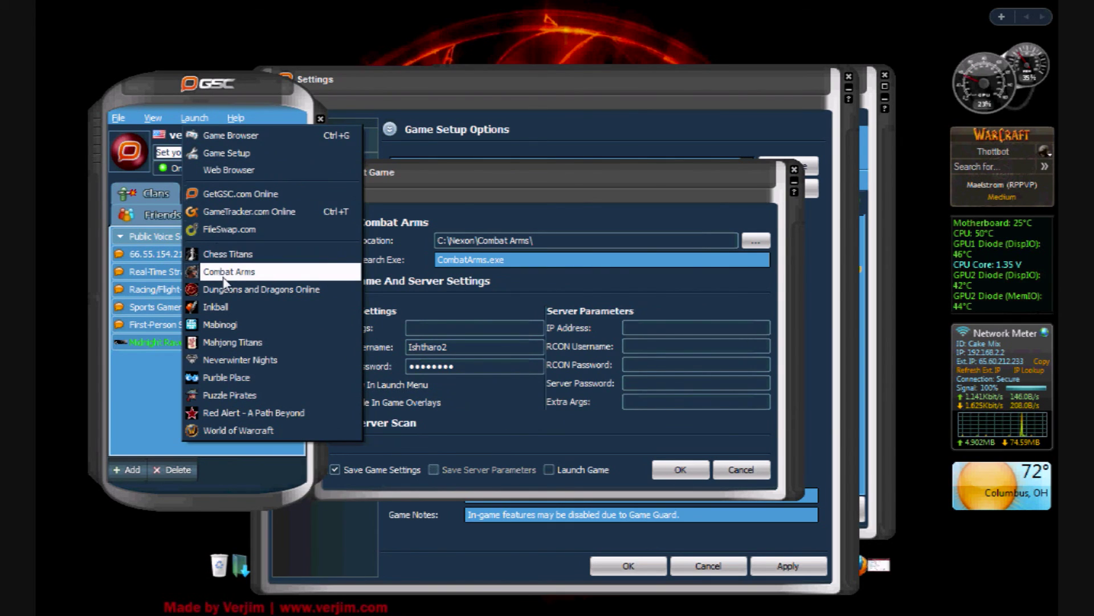
pyautogui.click(200, 89)
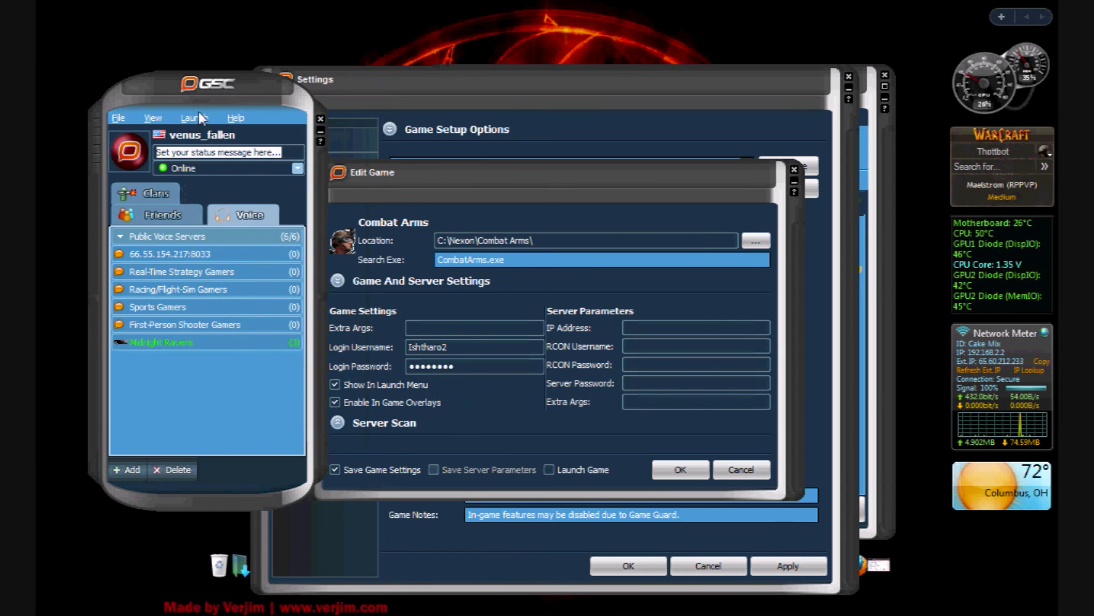
pyautogui.click(600, 286)
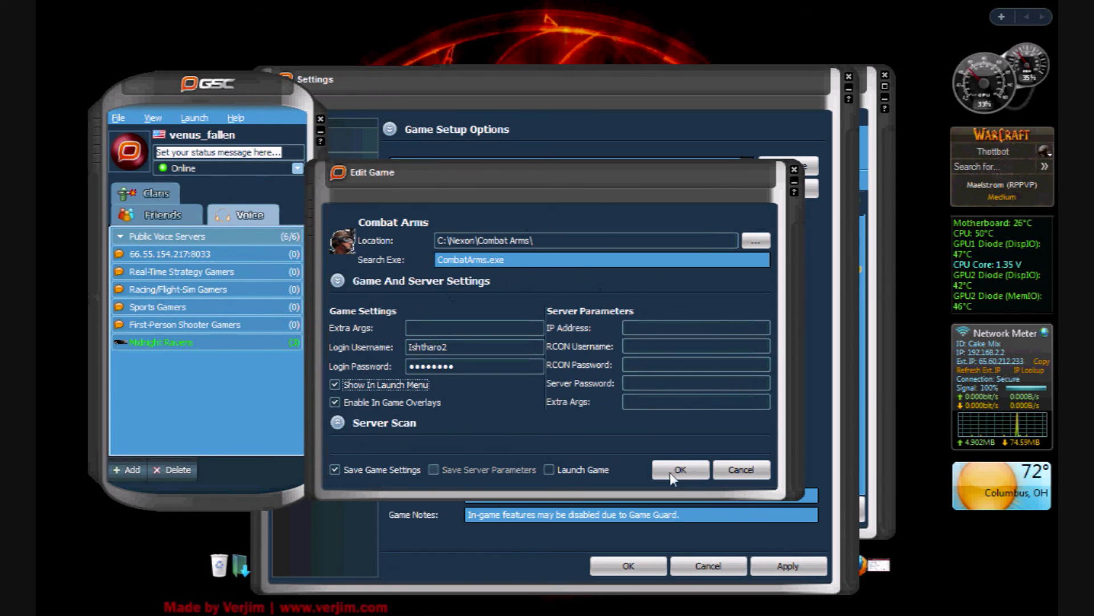
pyautogui.click(686, 475)
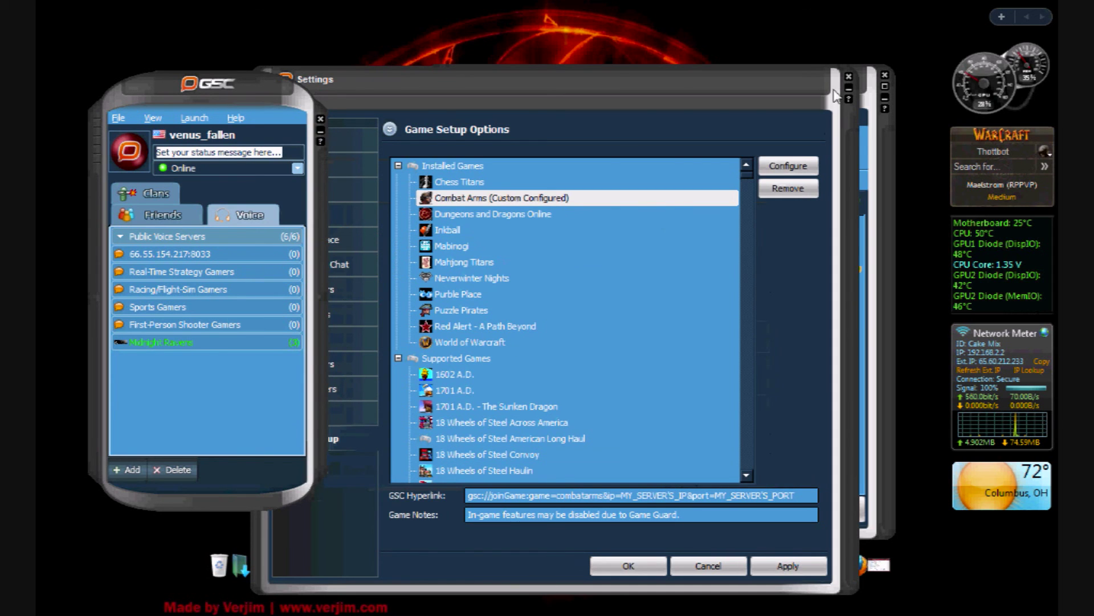
# Step: Close the Settings window to return to the Midnight Ravens Waiting Room
pyautogui.click(849, 76)
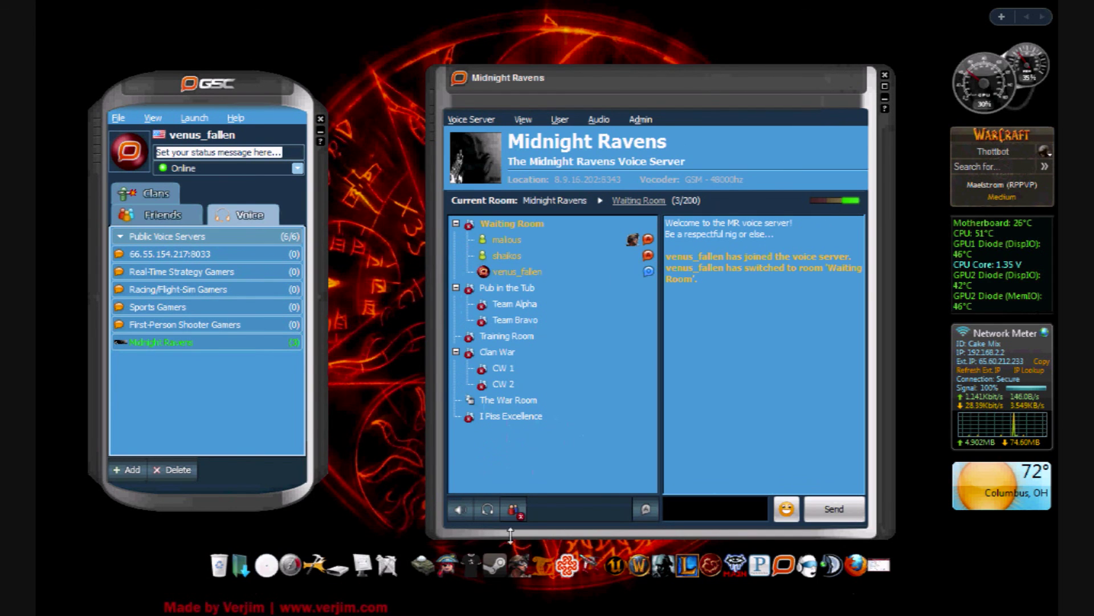